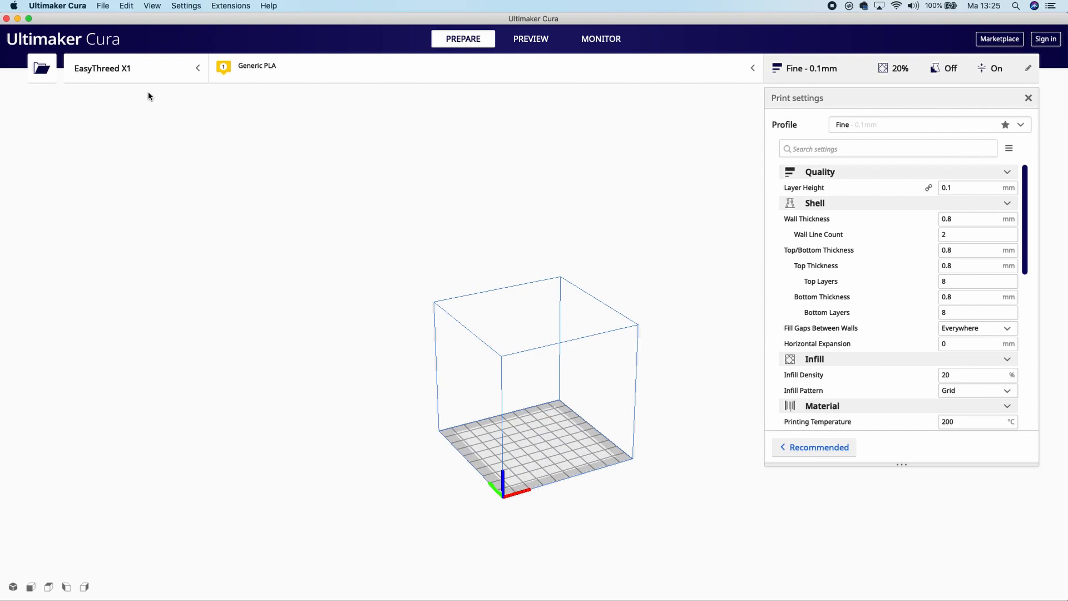
Confirm EasyThreed X1 remains the active printer in the printer preset list.
{"action": "left_click", "coordinate": [147, 74]}
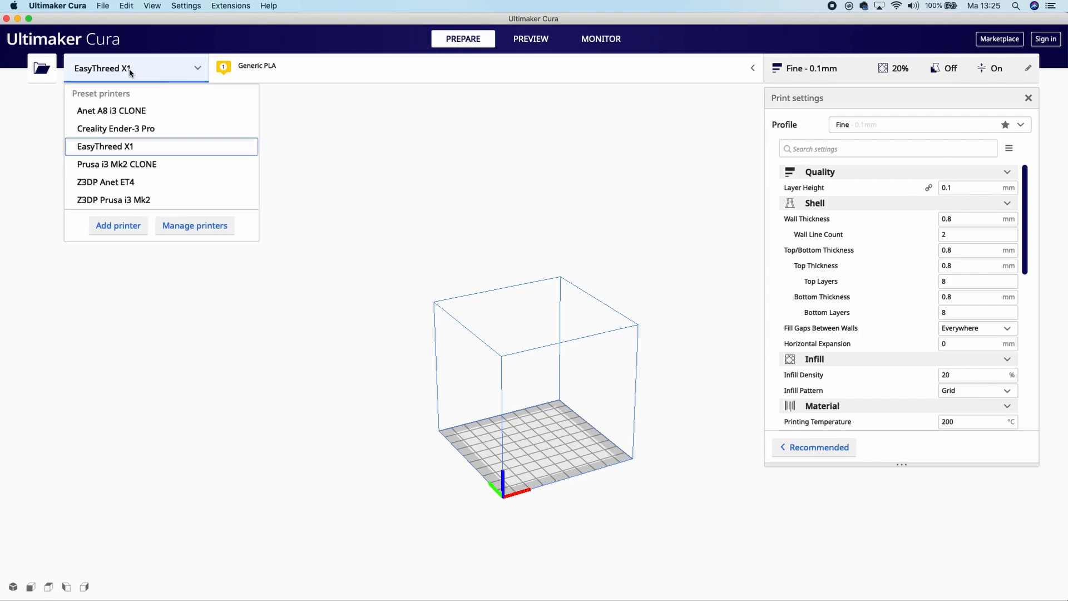
{"action": "left_click", "coordinate": [636, 438]}
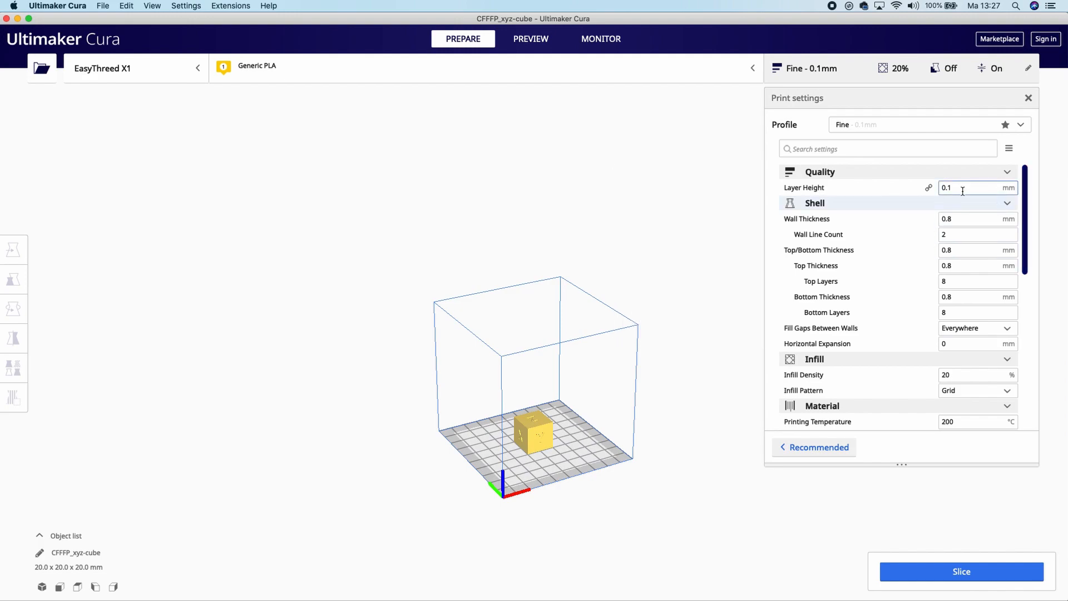
{"action": "mouse_move", "coordinate": [966, 187]}
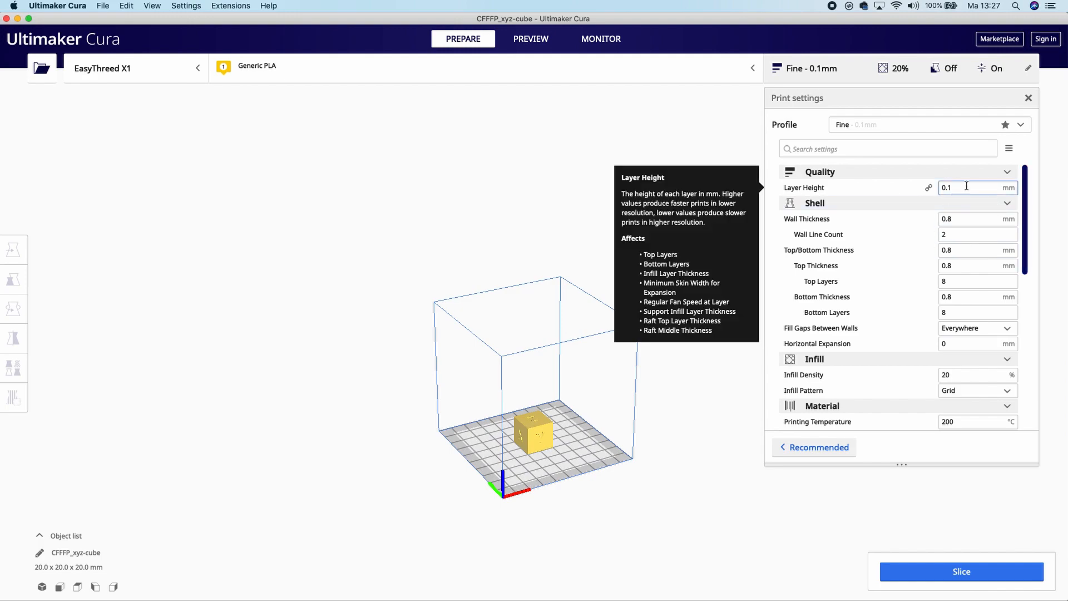
{"action": "scroll", "coordinate": [962, 267], "scroll_direction": "down", "scroll_amount": 1}
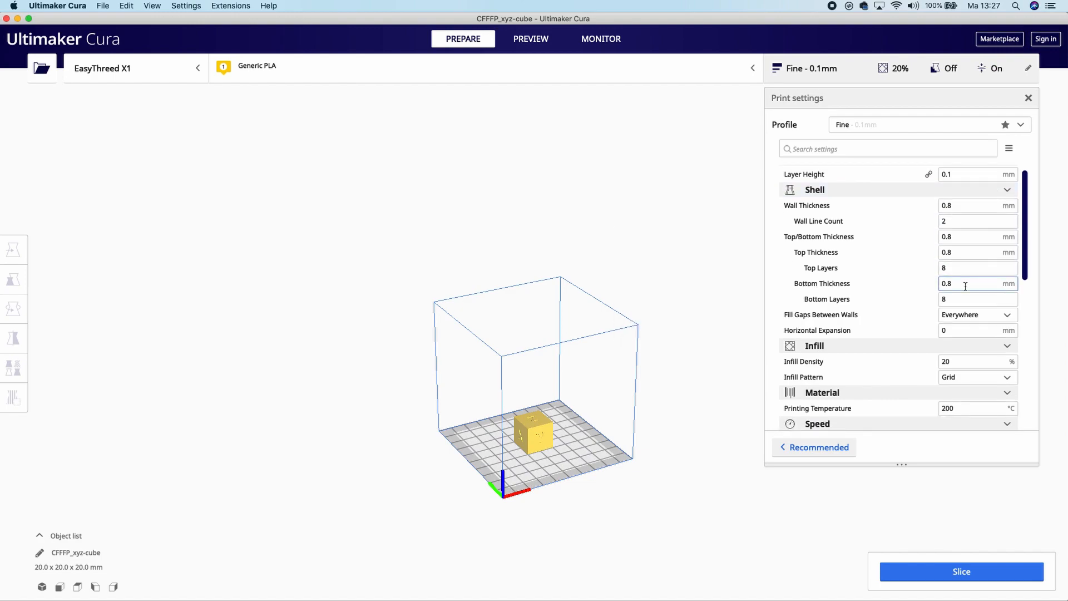
{"action": "scroll", "coordinate": [959, 300], "scroll_direction": "down", "scroll_amount": 1}
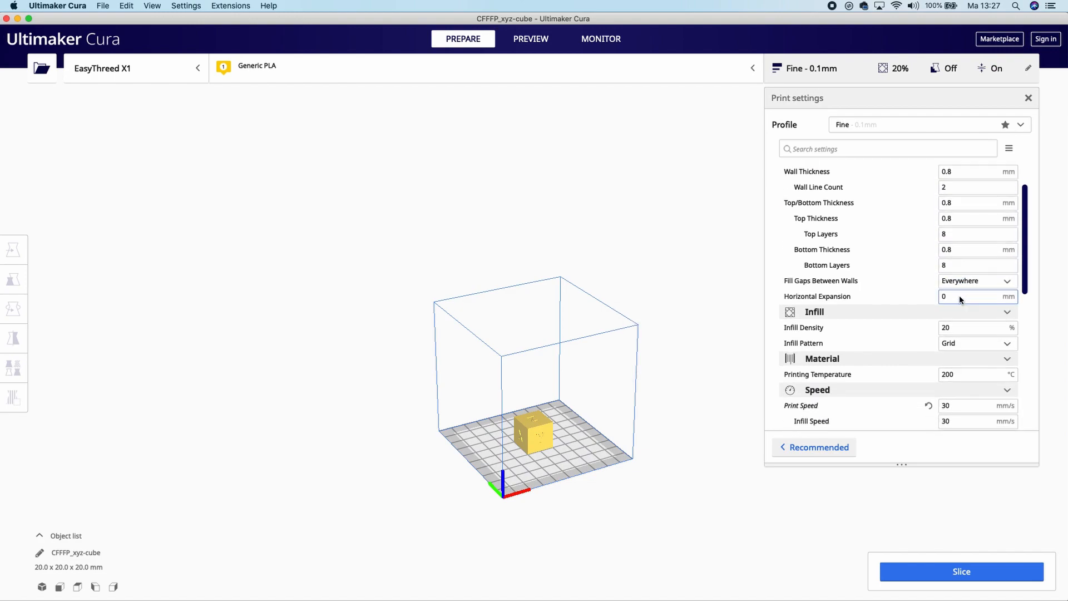
{"action": "scroll", "coordinate": [960, 305], "scroll_direction": "down", "scroll_amount": 1}
{"action": "mouse_move", "coordinate": [960, 305]}
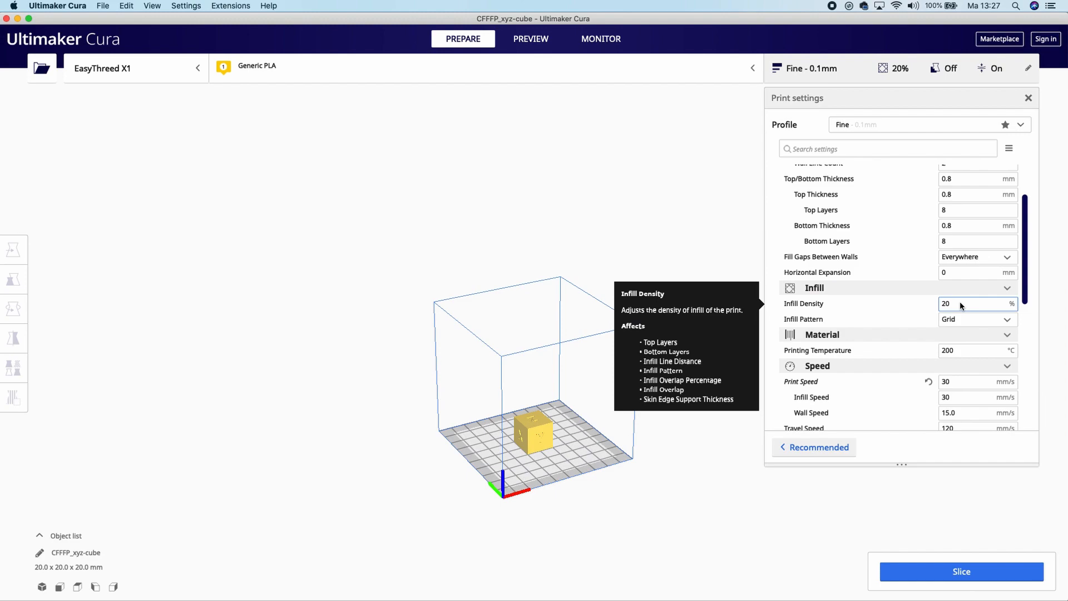
{"action": "scroll", "coordinate": [960, 306], "scroll_direction": "down", "scroll_amount": 2}
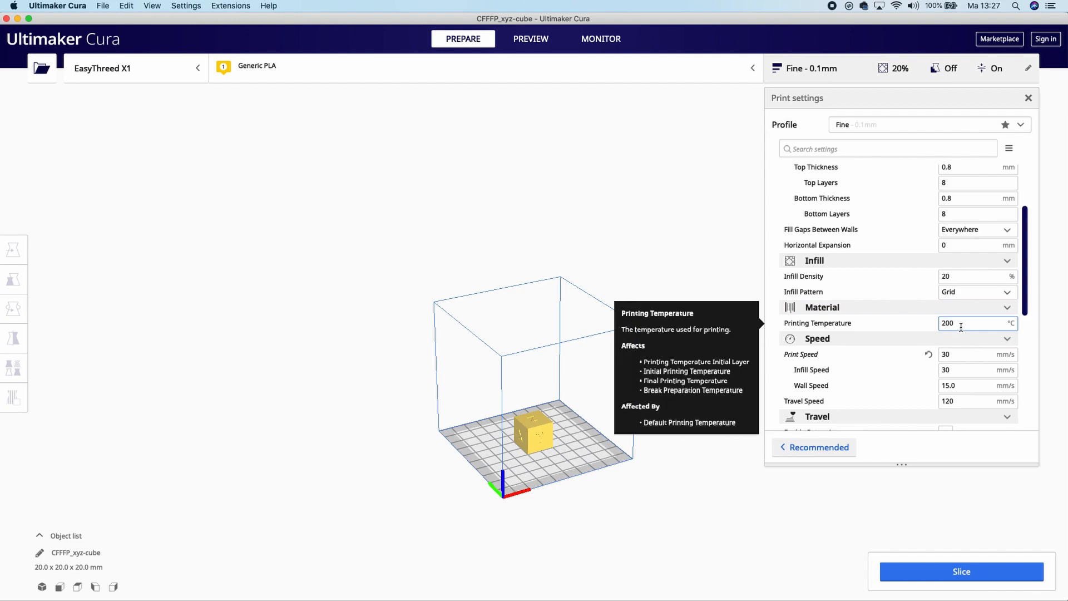
{"action": "scroll", "coordinate": [961, 328], "scroll_direction": "down", "scroll_amount": 2}
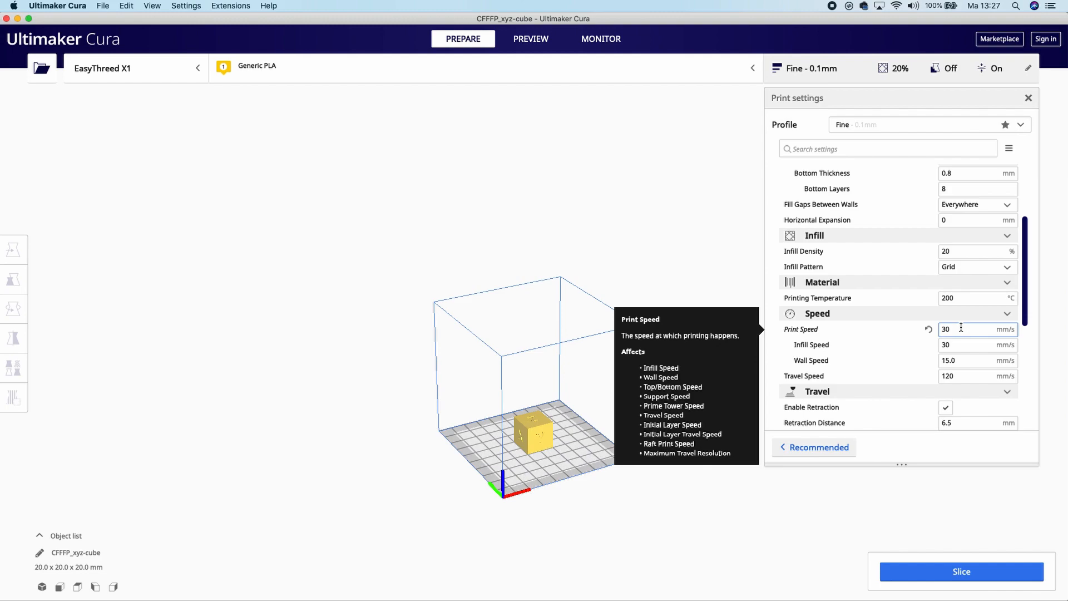
{"action": "scroll", "coordinate": [960, 328], "scroll_direction": "down", "scroll_amount": 2}
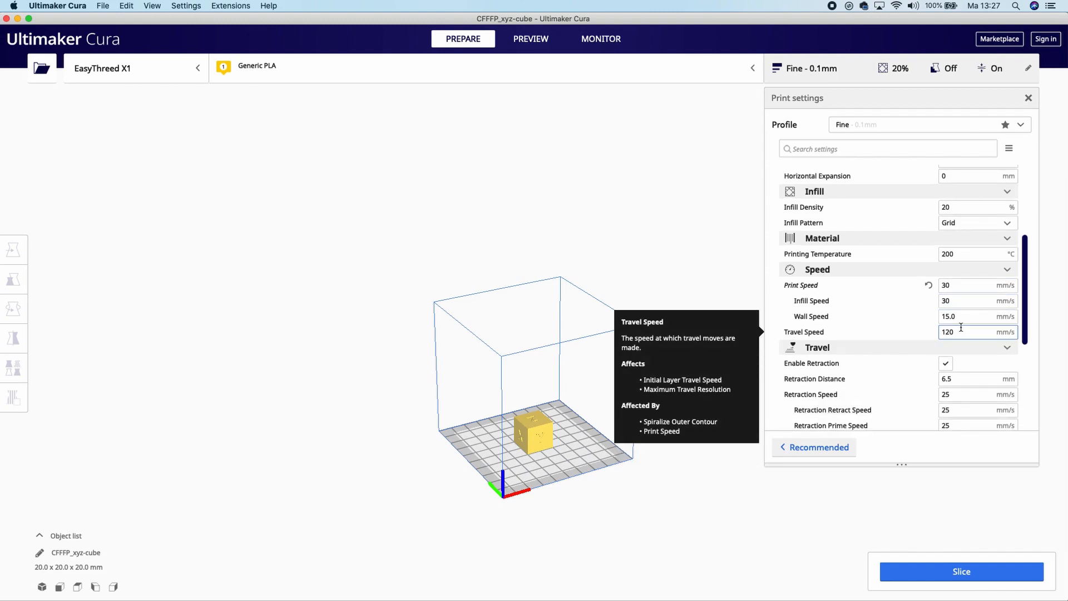
{"action": "scroll", "coordinate": [960, 330], "scroll_direction": "down", "scroll_amount": 1}
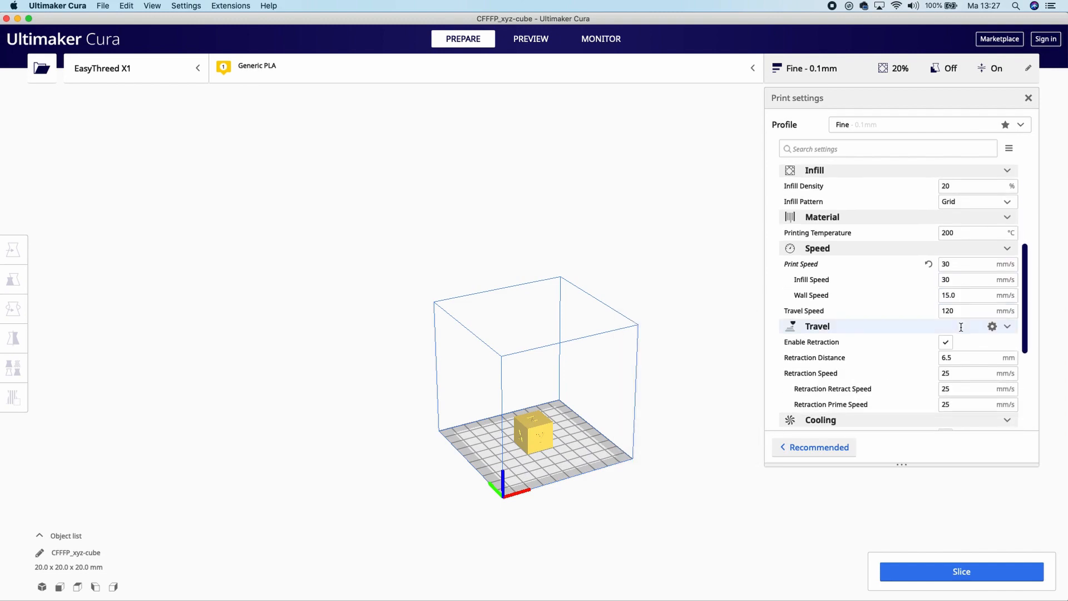
{"action": "scroll", "coordinate": [959, 346], "scroll_direction": "down", "scroll_amount": 1}
{"action": "scroll", "coordinate": [959, 350], "scroll_direction": "down", "scroll_amount": 1}
{"action": "scroll", "coordinate": [959, 351], "scroll_direction": "down", "scroll_amount": 1}
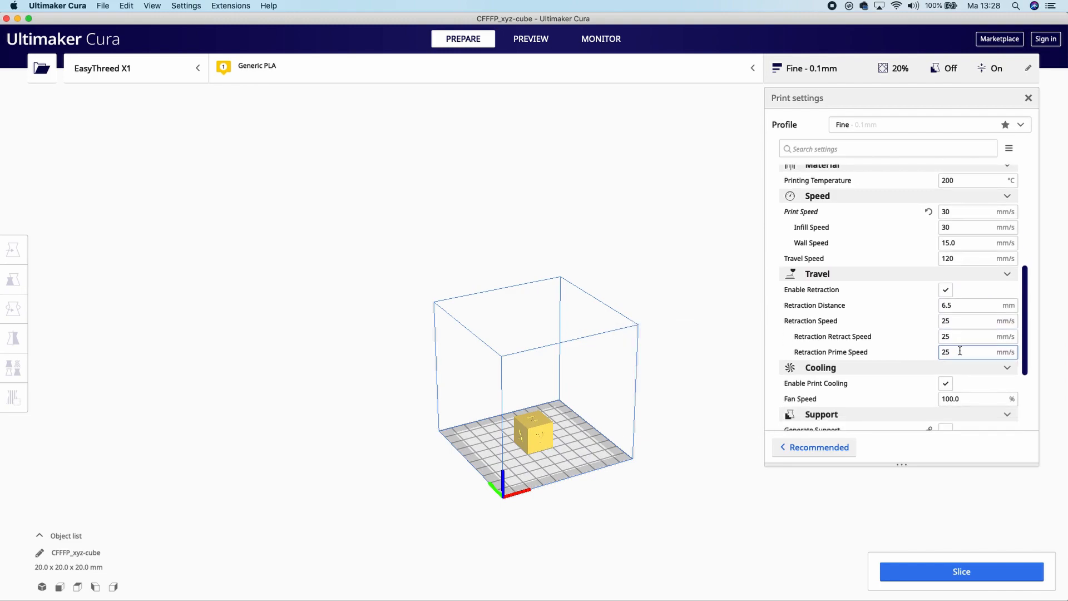
{"action": "scroll", "coordinate": [960, 351], "scroll_direction": "down", "scroll_amount": 2}
{"action": "scroll", "coordinate": [963, 335], "scroll_direction": "down", "scroll_amount": 2}
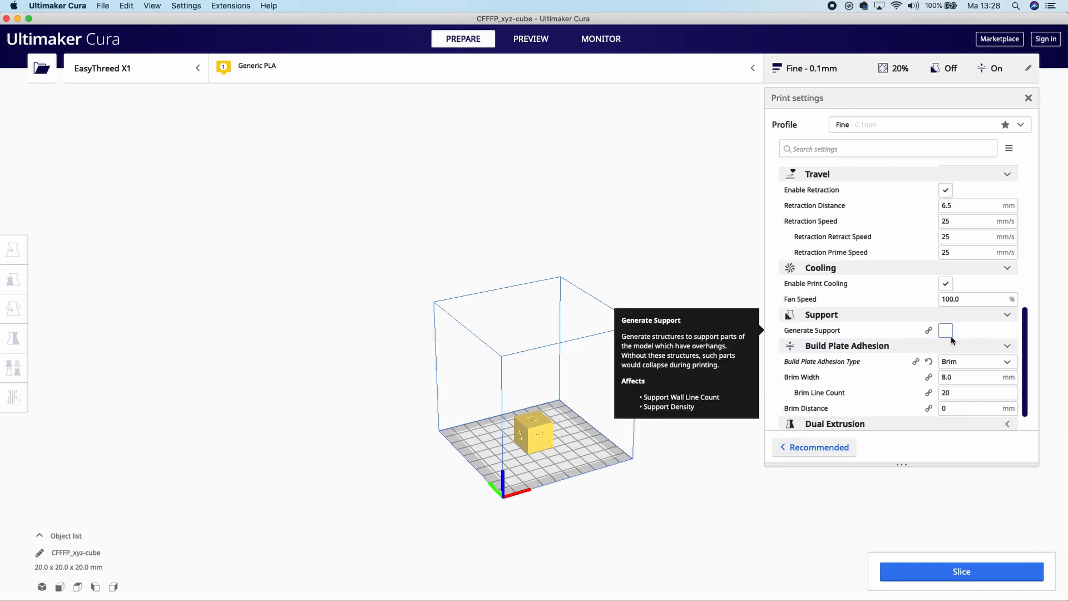
{"action": "scroll", "coordinate": [951, 337], "scroll_direction": "down", "scroll_amount": 1}
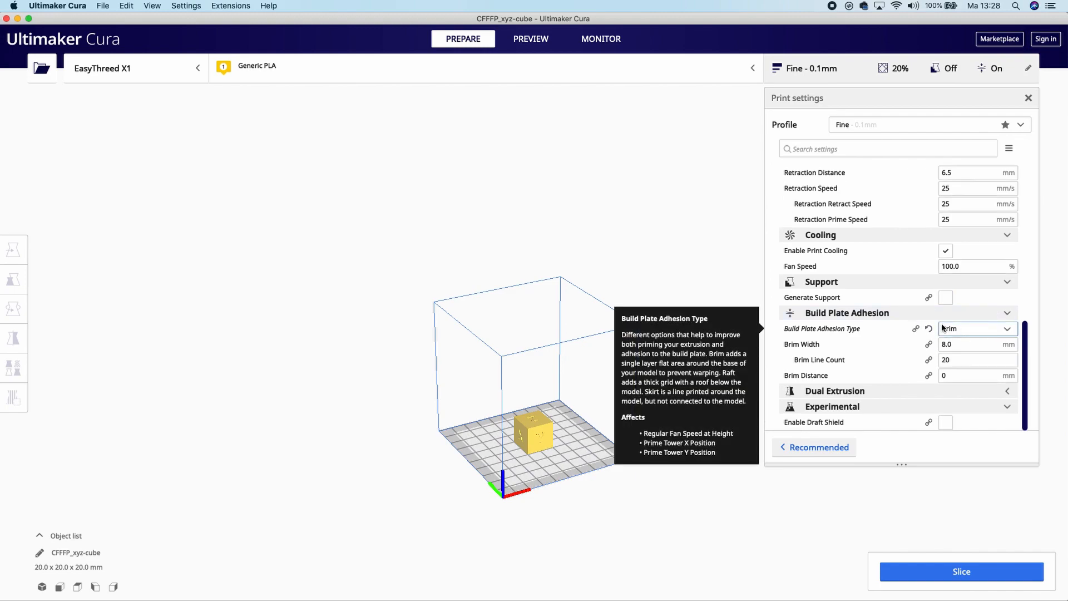
Slice the calibration cube and inspect the result in the layer preview.
{"action": "left_click", "coordinate": [969, 574]}
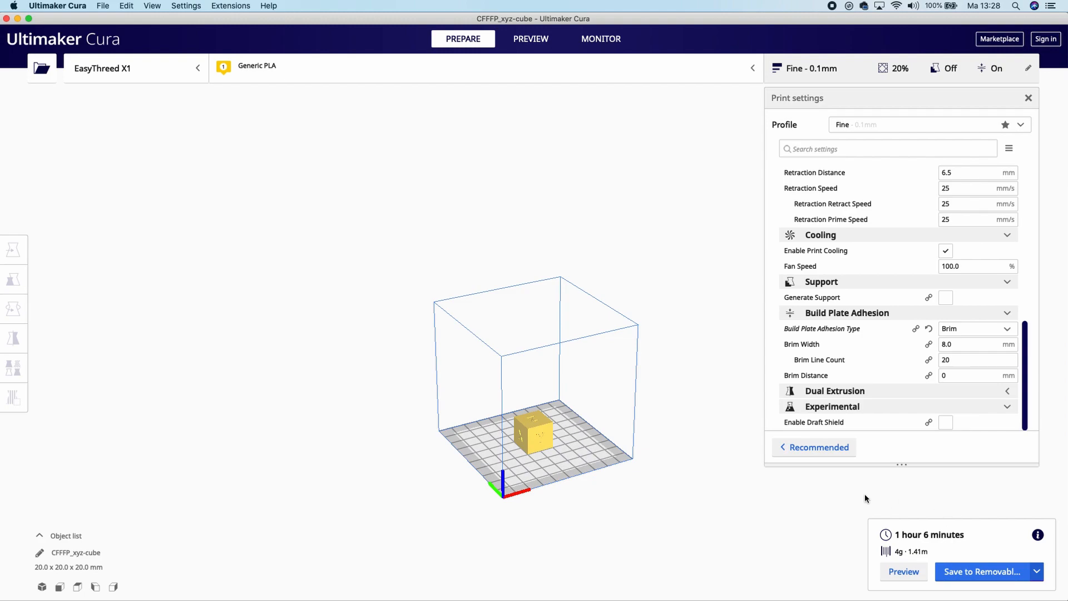
{"action": "mouse_move", "coordinate": [528, 473]}
{"action": "right_mouse_down"}
{"action": "mouse_move", "coordinate": [595, 471]}
{"action": "mouse_move", "coordinate": [607, 370]}
{"action": "right_mouse_up"}
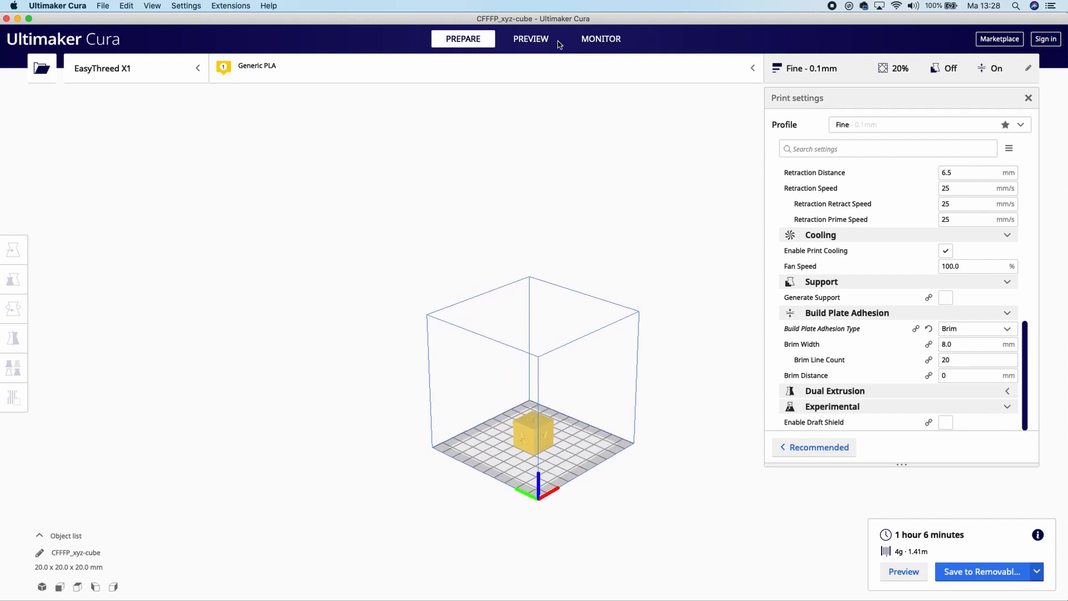
{"action": "left_click", "coordinate": [555, 39]}
{"action": "right_click_drag", "start_coordinate": [626, 444], "coordinate": [568, 464]}
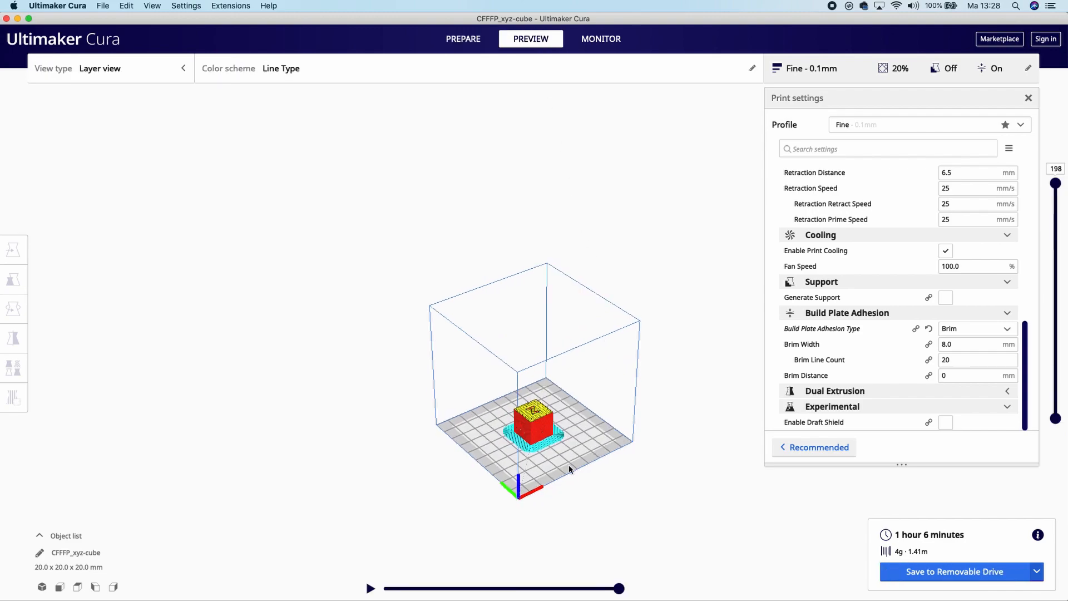
Save the G-code to the EASYTHREED removable drive and eject it.
{"action": "left_click", "coordinate": [940, 575]}
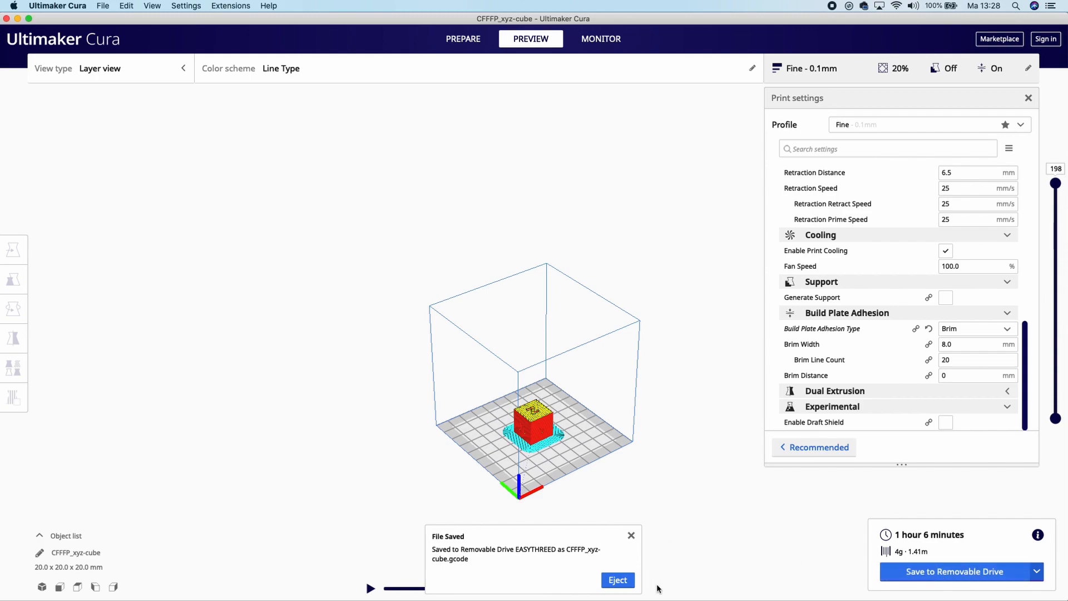
{"action": "left_click", "coordinate": [618, 582]}
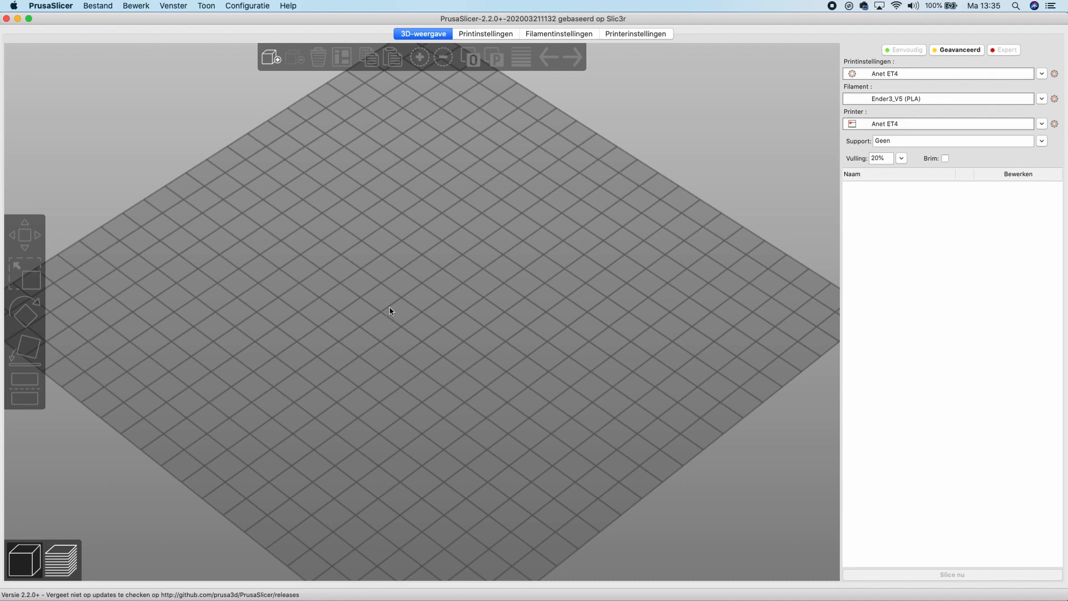
Launch the configuration wizard and reach the custom printer setup step.
{"action": "left_click", "coordinate": [245, 7]}
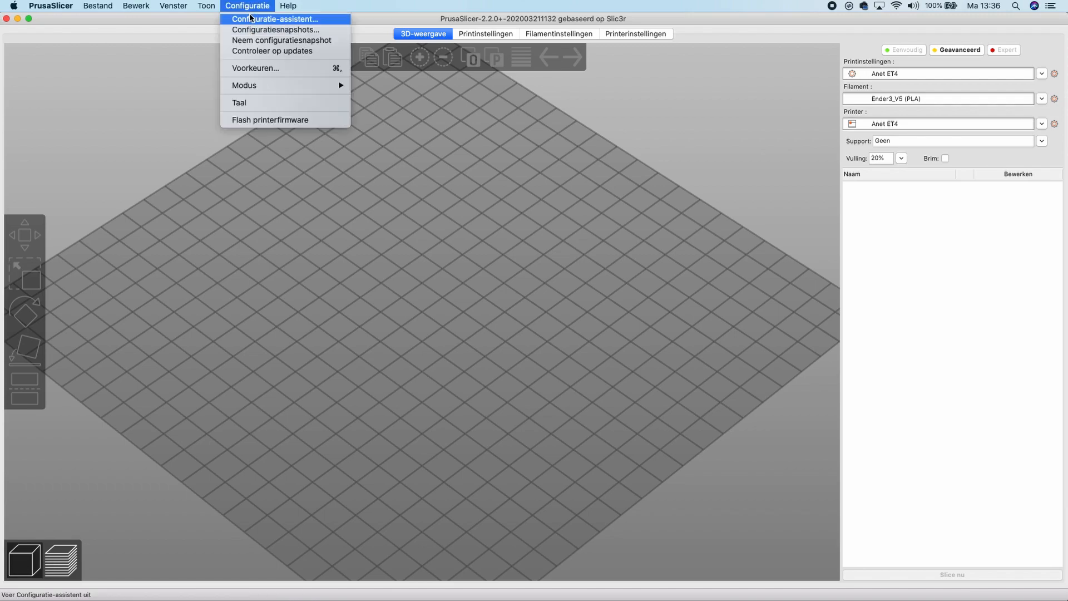
{"action": "left_click", "coordinate": [254, 19]}
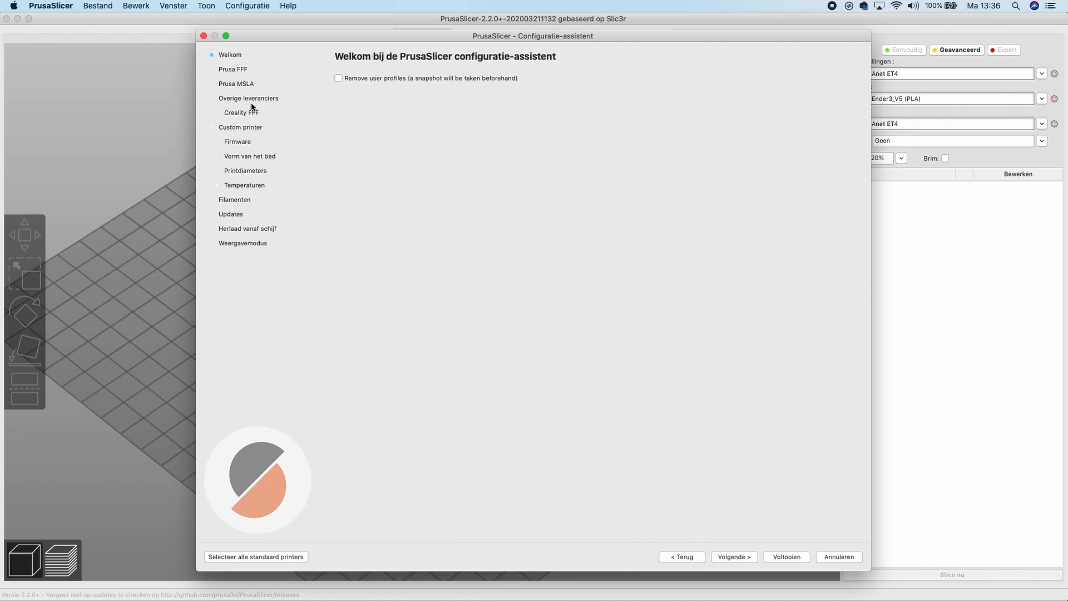
{"action": "left_click", "coordinate": [249, 98]}
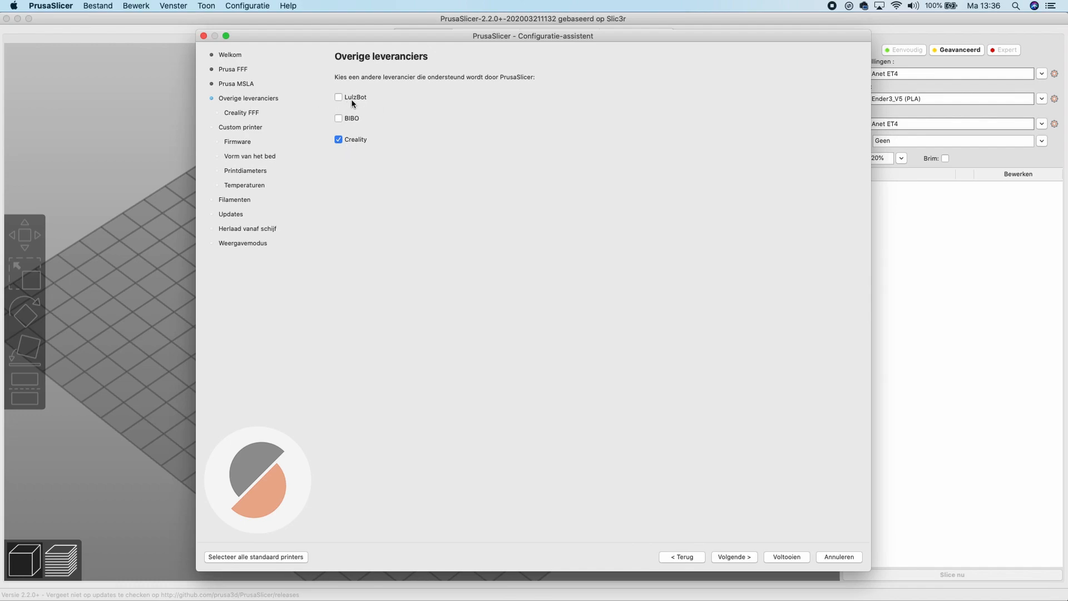
{"action": "left_click", "coordinate": [235, 128]}
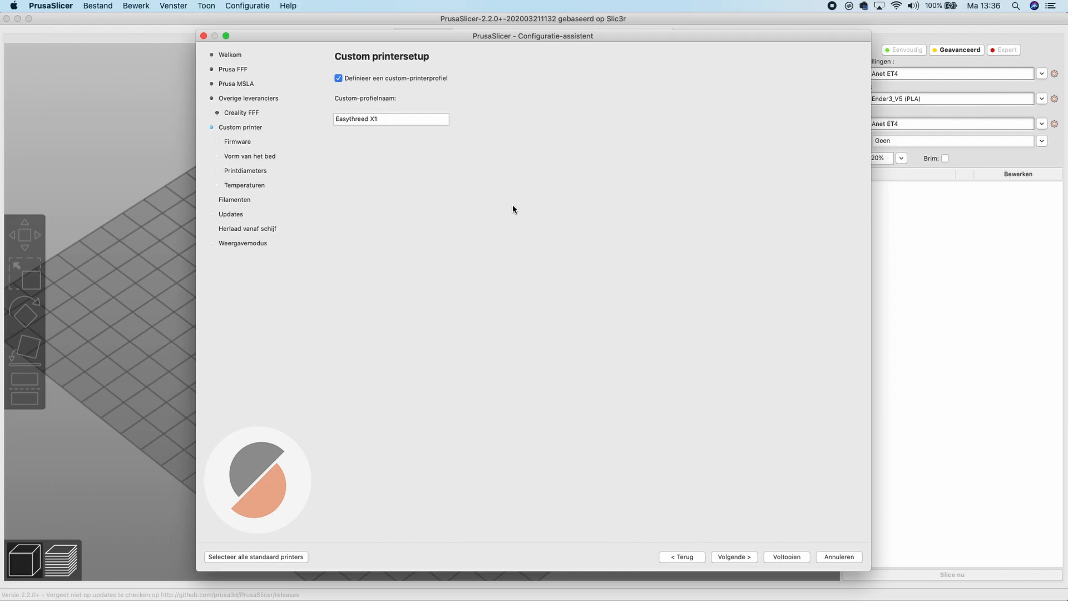
Name the custom printer Easythreed X1, choose Marlin firmware and advance to bed size.
{"action": "left_click", "coordinate": [737, 557]}
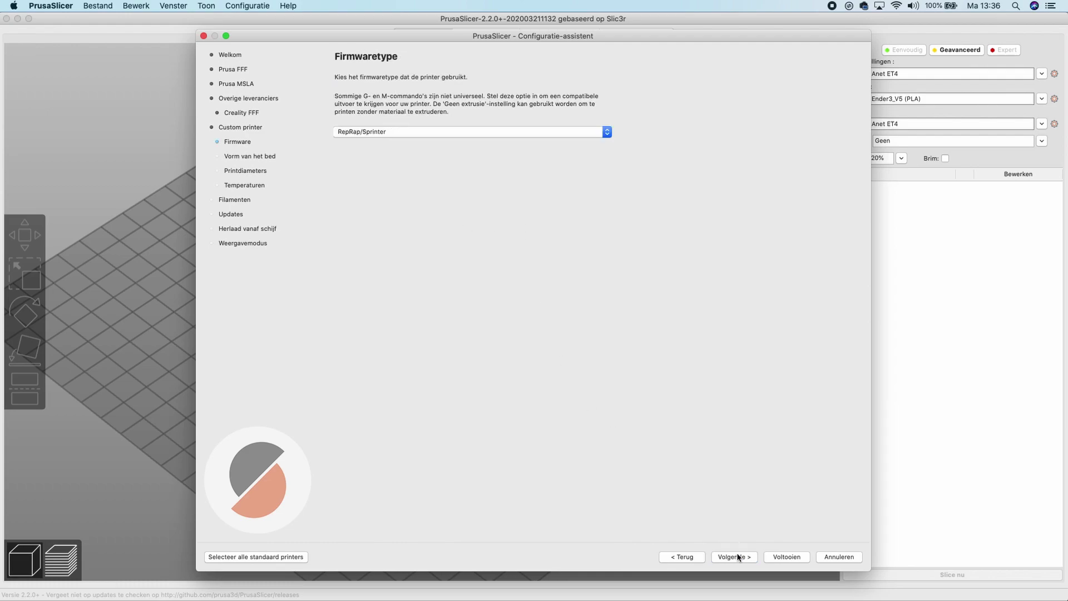
{"action": "left_click", "coordinate": [389, 132]}
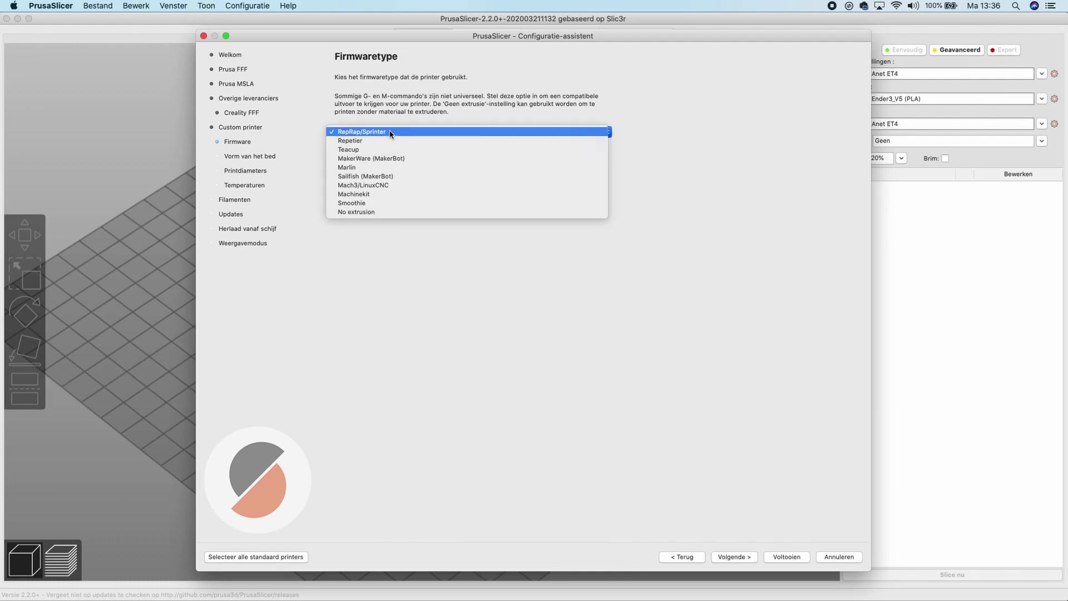
{"action": "left_click", "coordinate": [389, 166]}
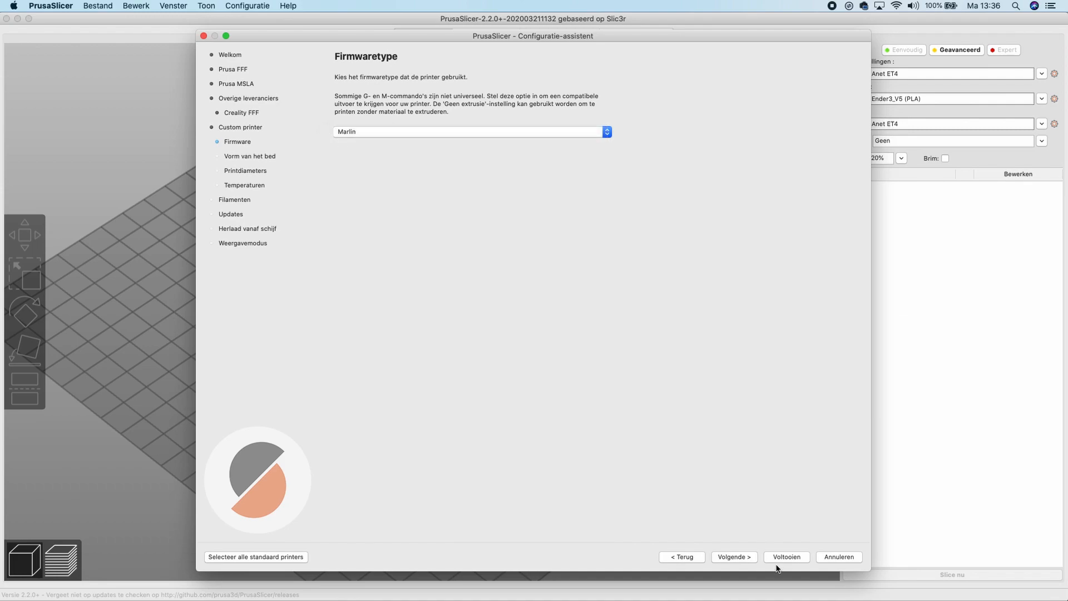
{"action": "left_click", "coordinate": [735, 556]}
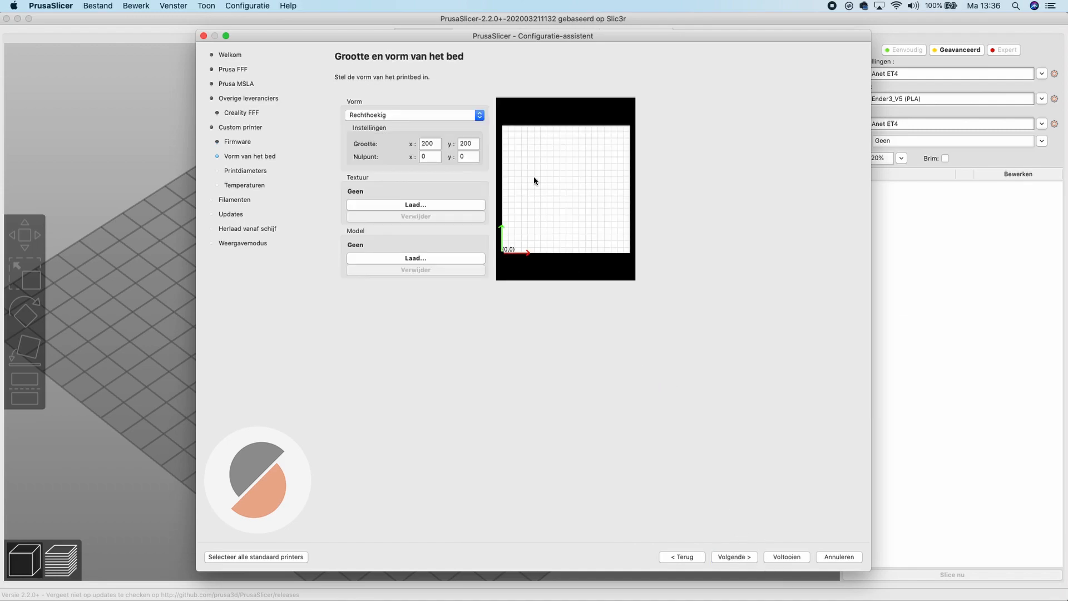
Set the bed size to 100 × 100 mm in the wizard.
{"action": "double_click", "coordinate": [431, 143]}
{"action": "type", "text": "100"}
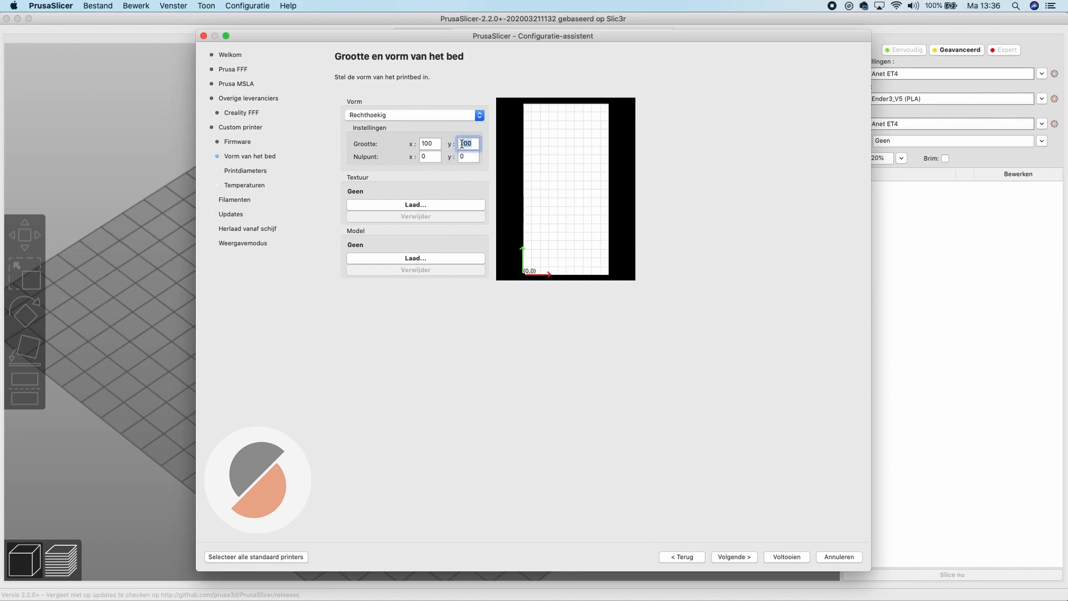
{"action": "key", "text": "Tab"}
{"action": "type", "text": "100"}
{"action": "key", "text": "Return"}
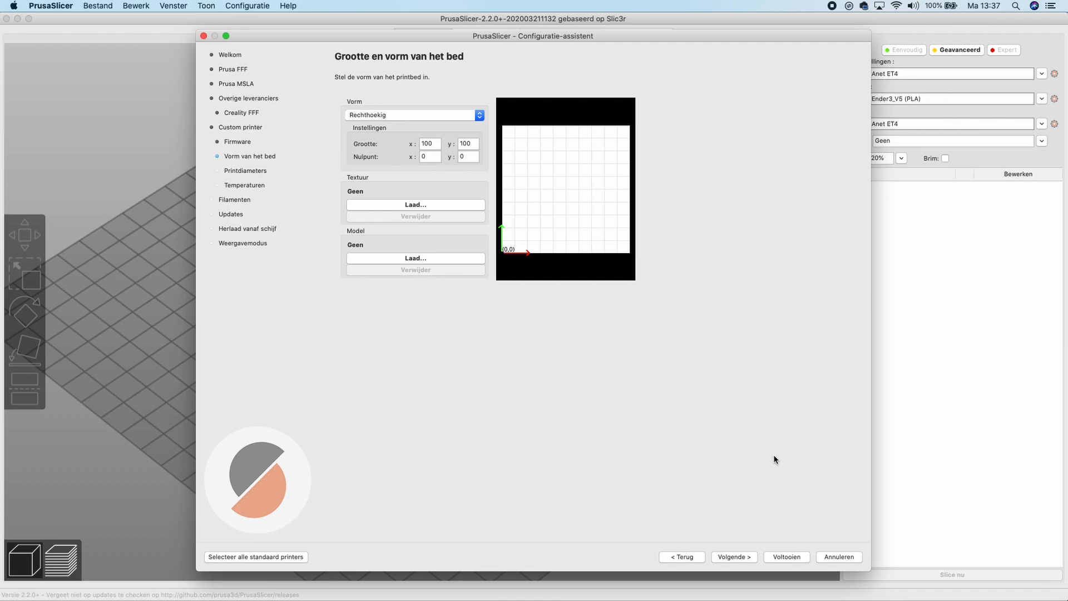
Accept the 0.40 mm nozzle, 1.75 mm filament and temperature defaults to reach filament profiles.
{"action": "left_click", "coordinate": [747, 559]}
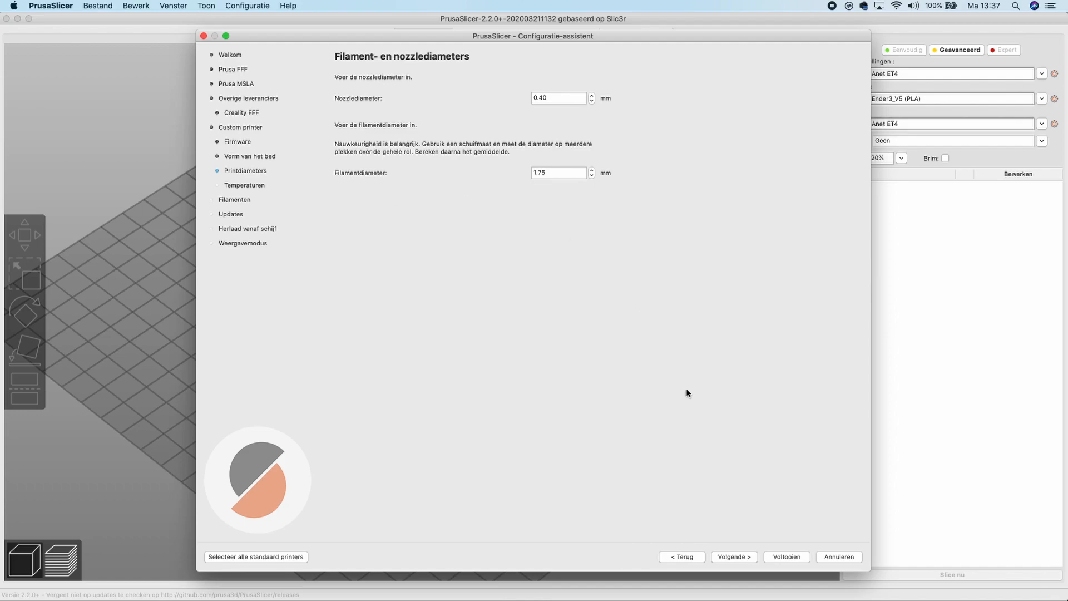
{"action": "left_click", "coordinate": [748, 556]}
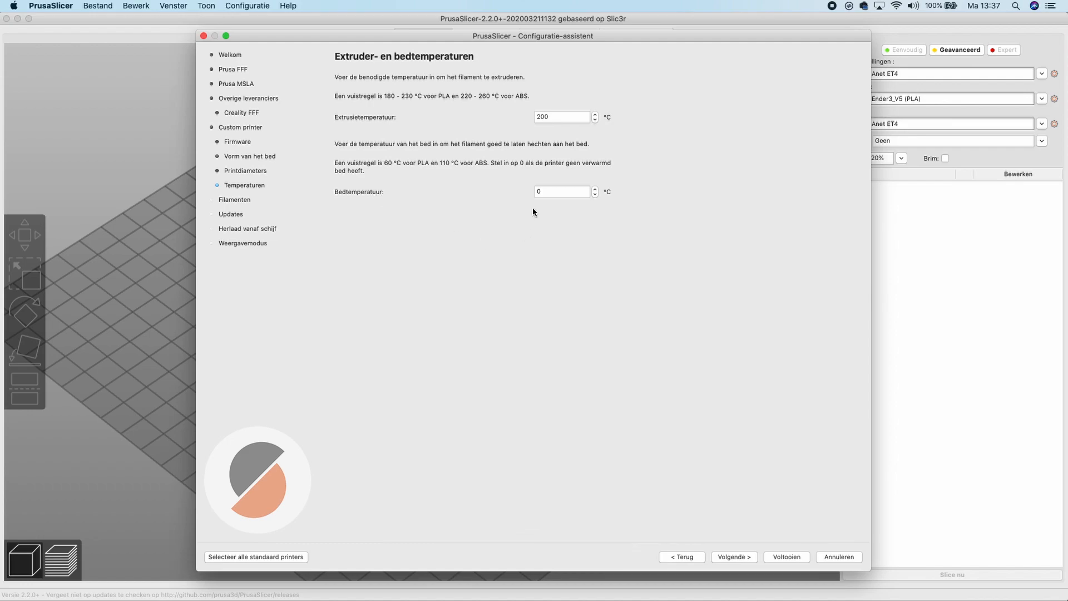
{"action": "left_click", "coordinate": [741, 556]}
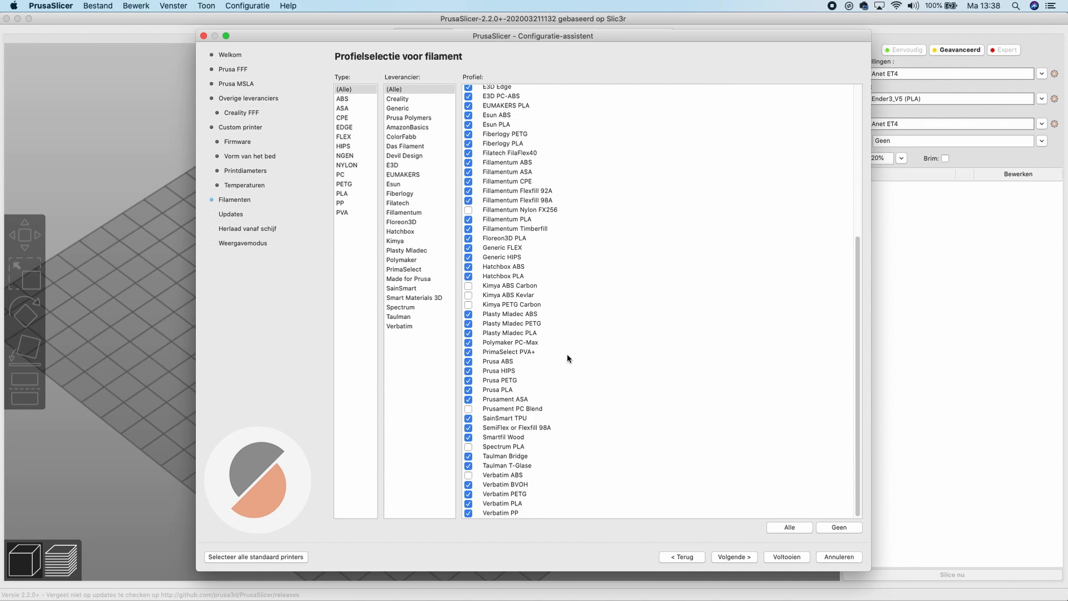
Accept filament profiles, updates and reload options, finish the wizard and view Easythreed X1 printer settings.
{"action": "left_click", "coordinate": [746, 558]}
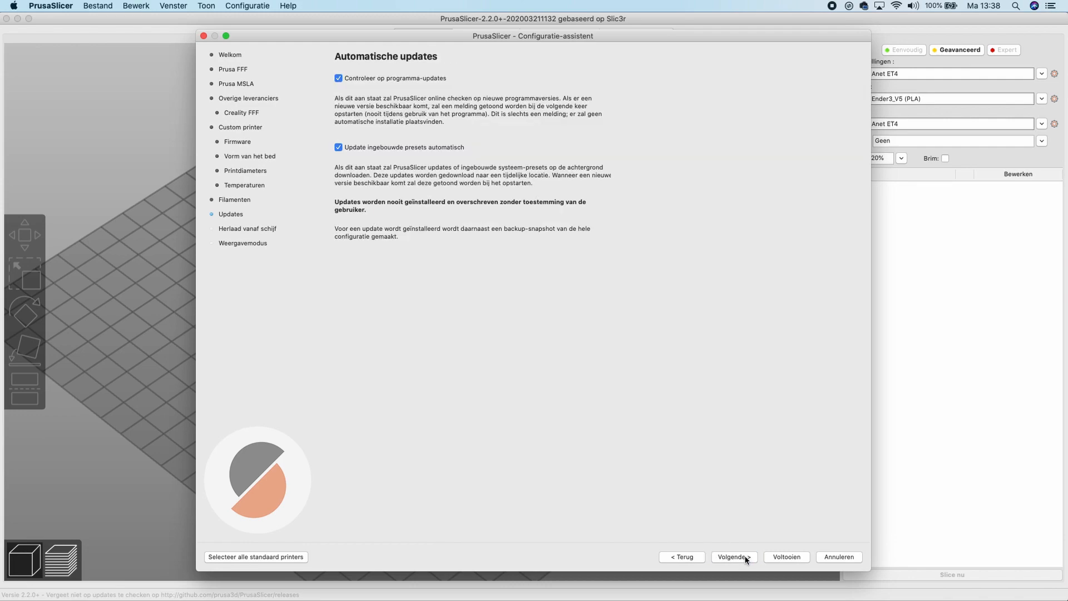
{"action": "left_click", "coordinate": [747, 557]}
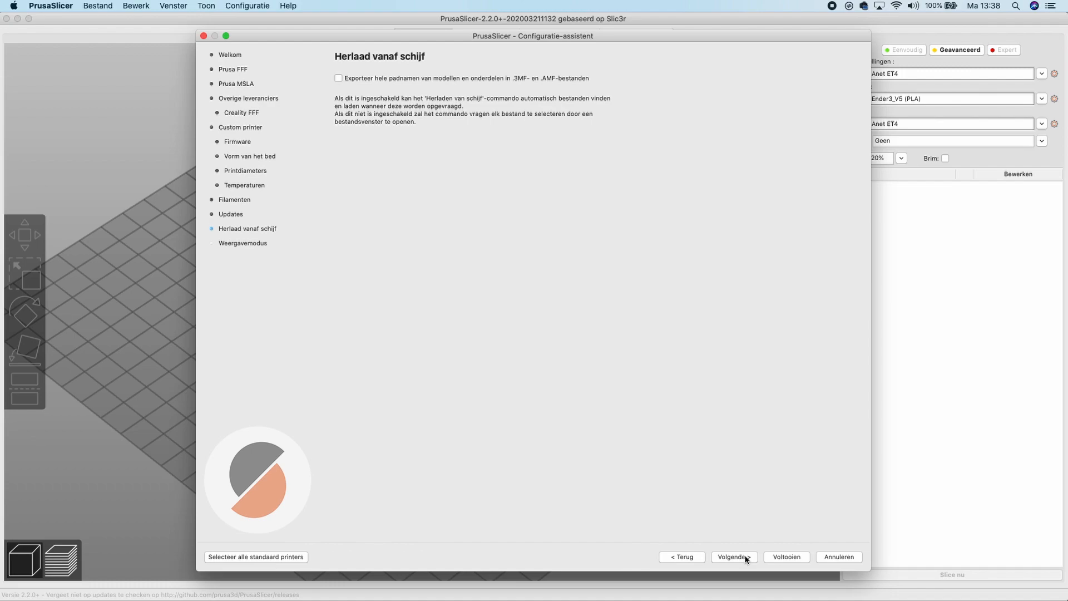
{"action": "left_click", "coordinate": [746, 558]}
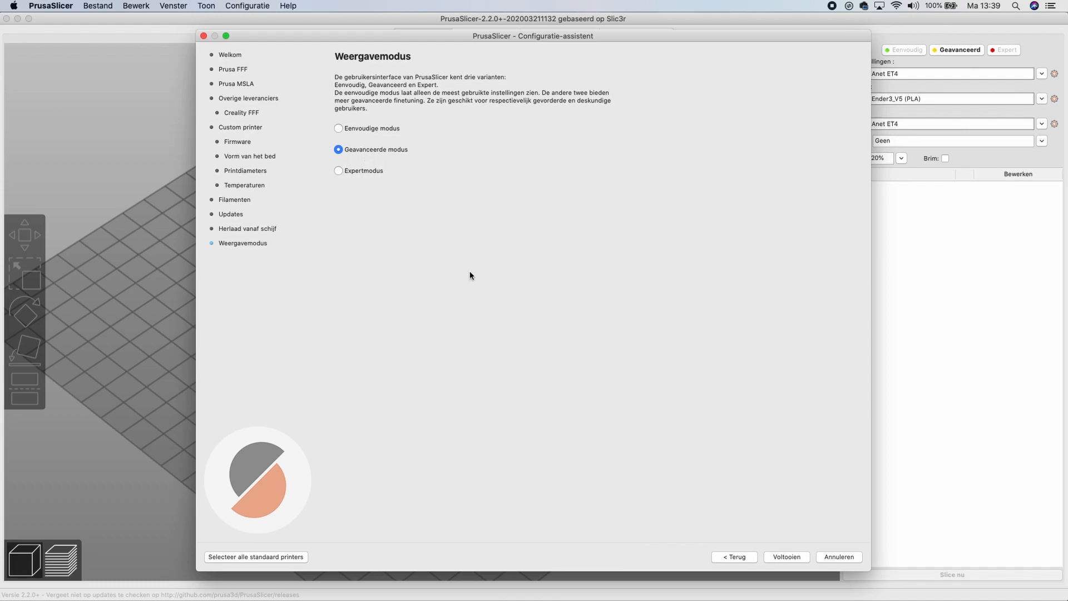
{"action": "left_click", "coordinate": [785, 557]}
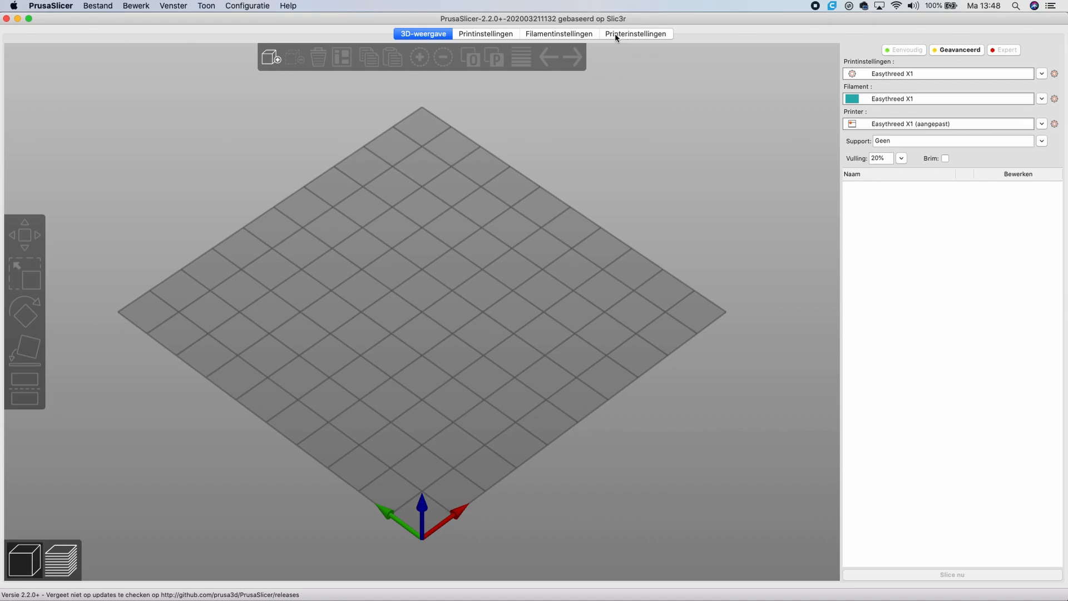
{"action": "left_click", "coordinate": [635, 35]}
Load xyz-cube.stl onto the plate and slice it.
{"action": "left_click", "coordinate": [270, 60]}
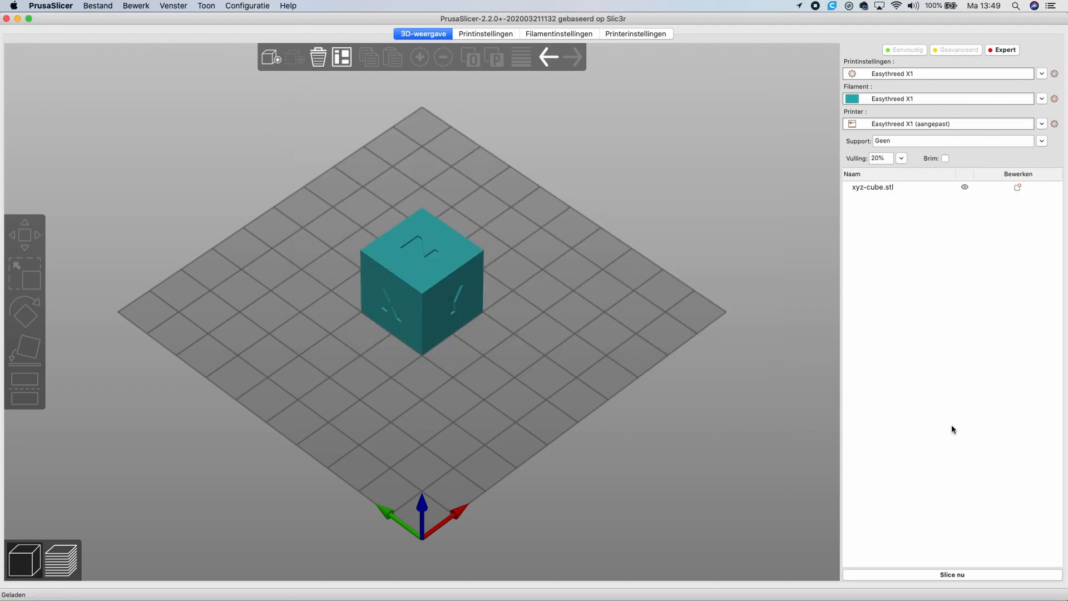
{"action": "left_click", "coordinate": [959, 573]}
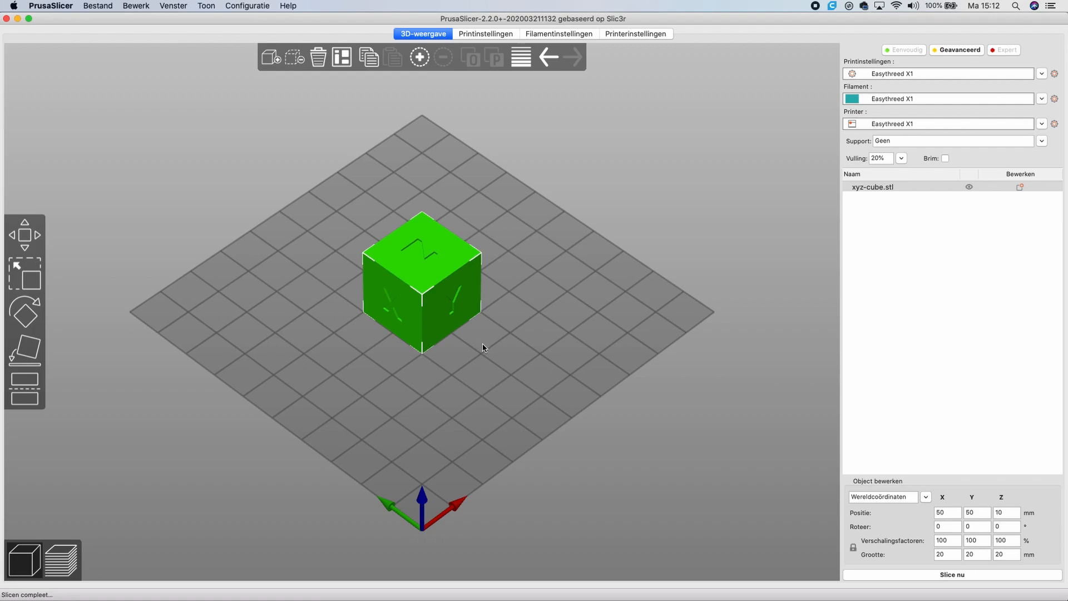
Add per-object Lagen en perimeters settings to the cube: 0.2 mm layers, 3 perimeters, 3 top/bottom layers.
{"action": "right_click", "coordinate": [438, 309]}
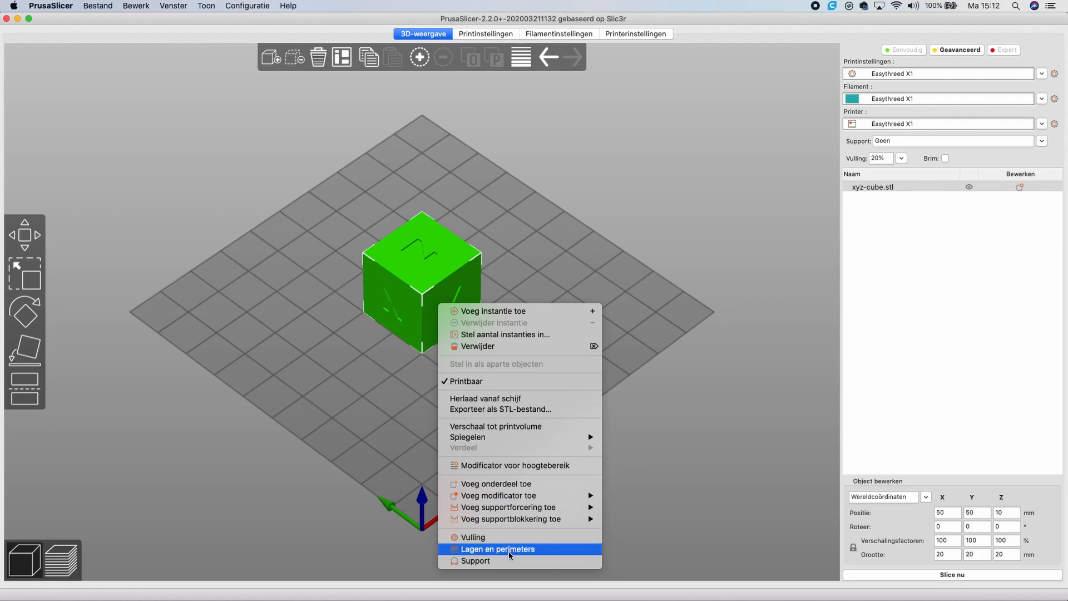
{"action": "right_click", "coordinate": [892, 187]}
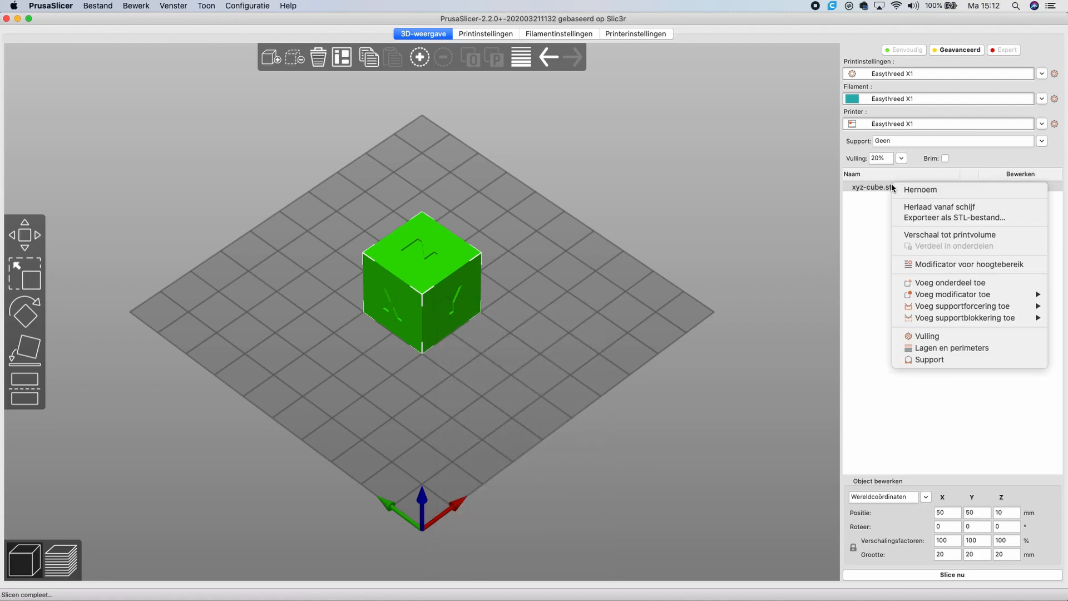
{"action": "left_click", "coordinate": [926, 349]}
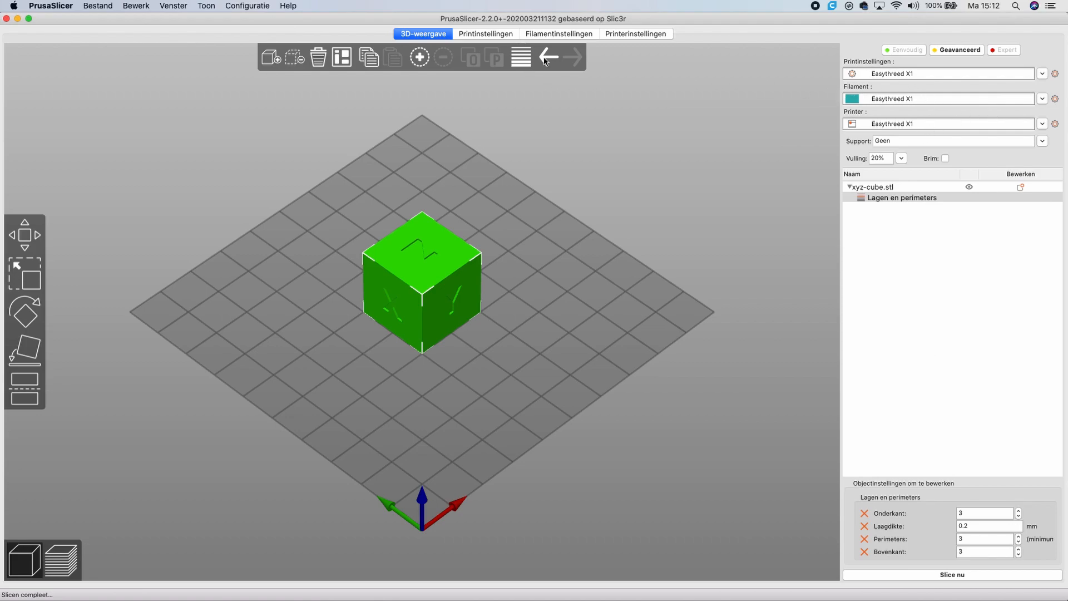
{"action": "left_click", "coordinate": [487, 34]}
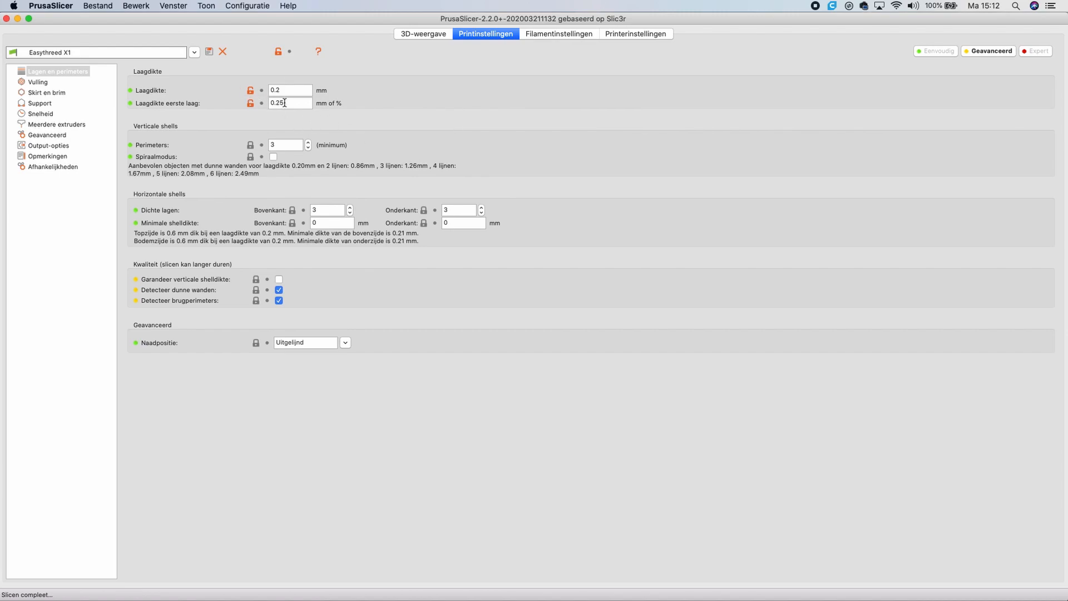
{"action": "key", "text": "ctrl+1"}
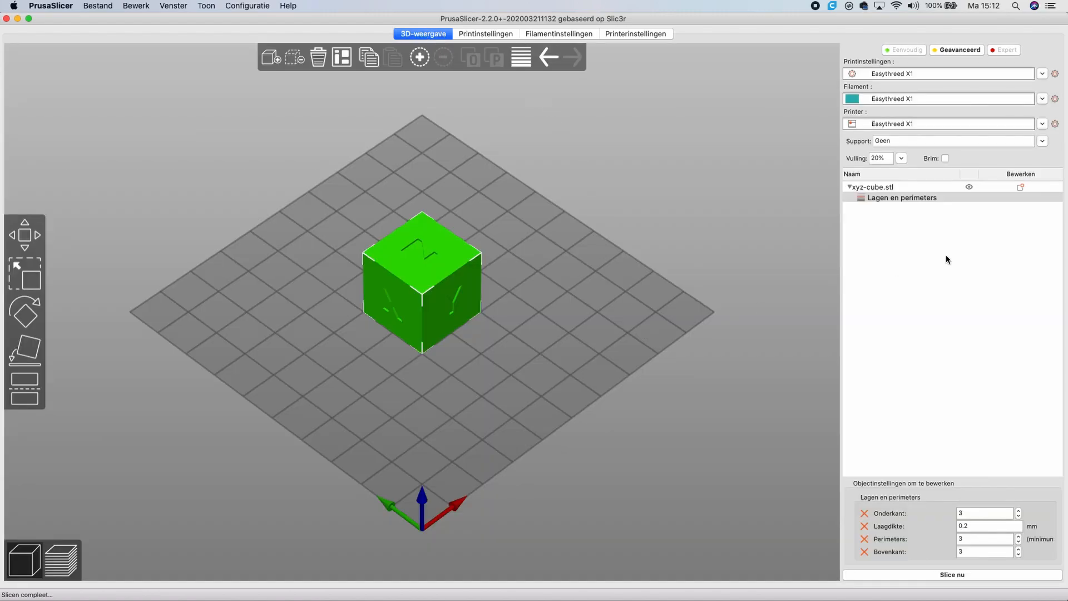
{"action": "right_click", "coordinate": [866, 190]}
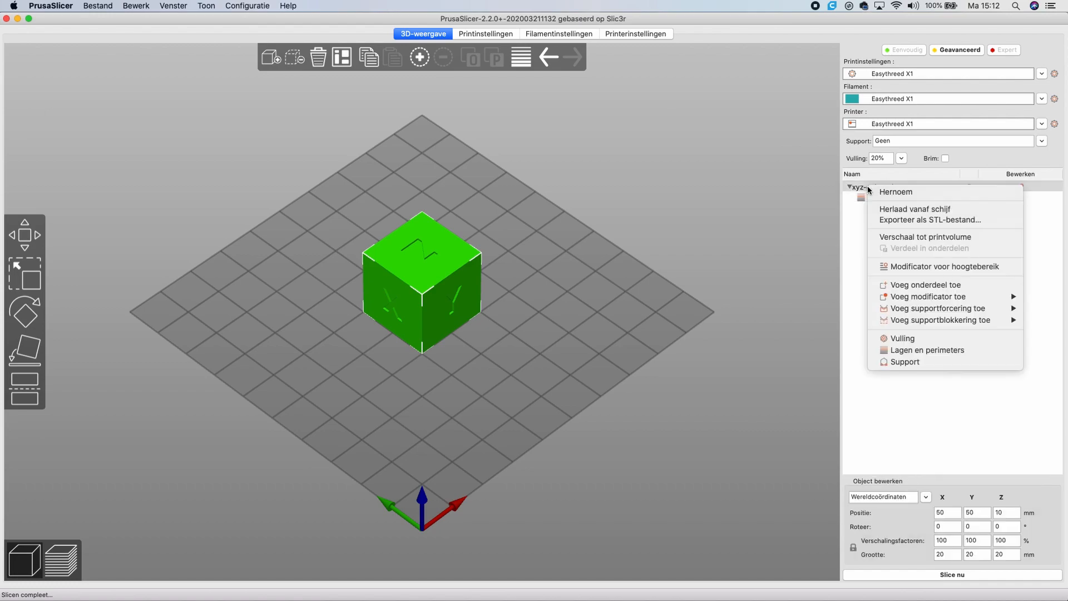
{"action": "left_click", "coordinate": [928, 350]}
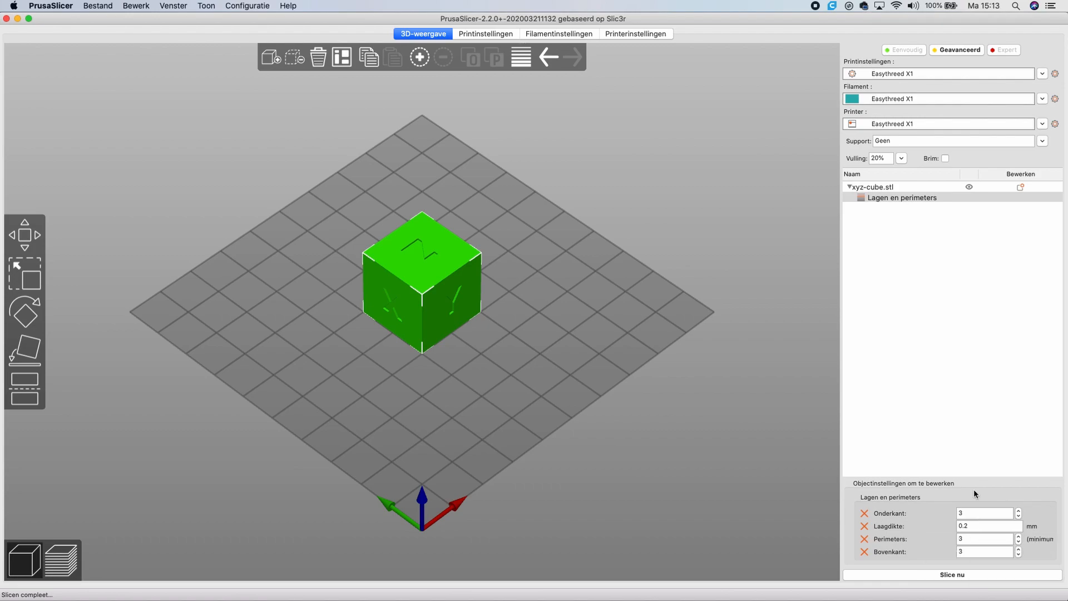
Enable a brim and slice the cube, estimating 22 minutes and 1.69 m filament.
{"action": "left_click", "coordinate": [945, 158]}
{"action": "left_click", "coordinate": [960, 575]}
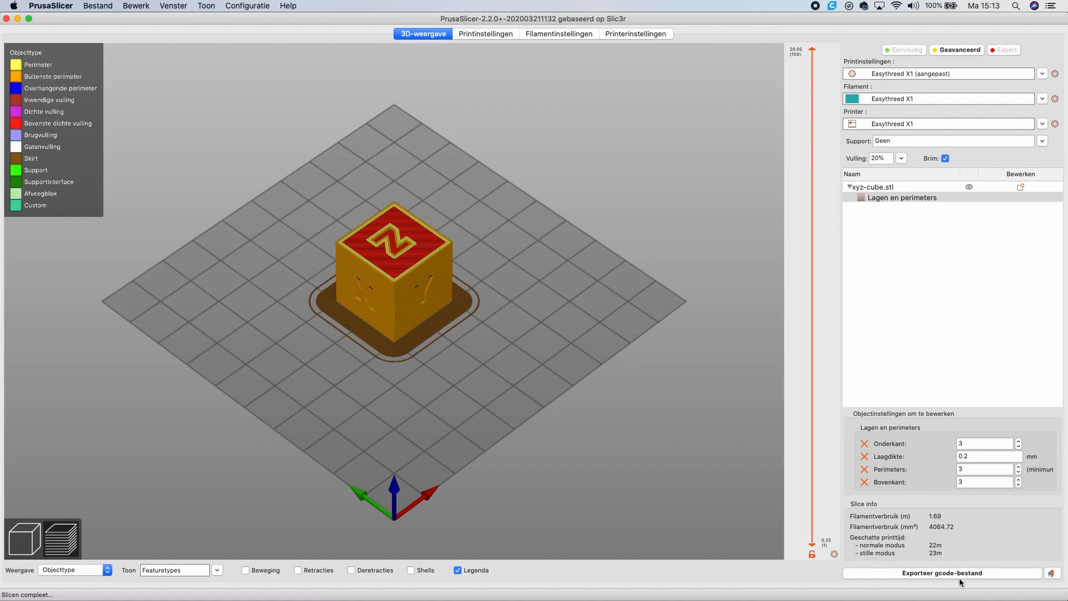
Export the G-code to the EASYTHREED SD card as PE_xyz-cube.
{"action": "left_click", "coordinate": [1053, 575]}
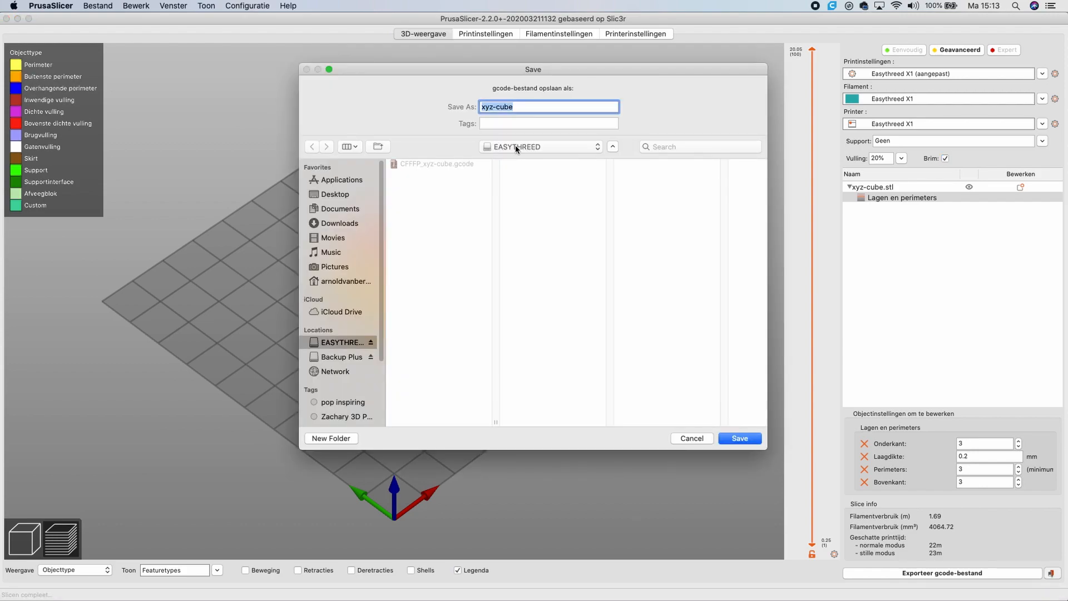
{"action": "left_click", "coordinate": [523, 105]}
{"action": "left_click", "coordinate": [482, 107]}
{"action": "type", "text": "PE"}
{"action": "type", "text": "_"}
{"action": "left_click", "coordinate": [738, 438]}
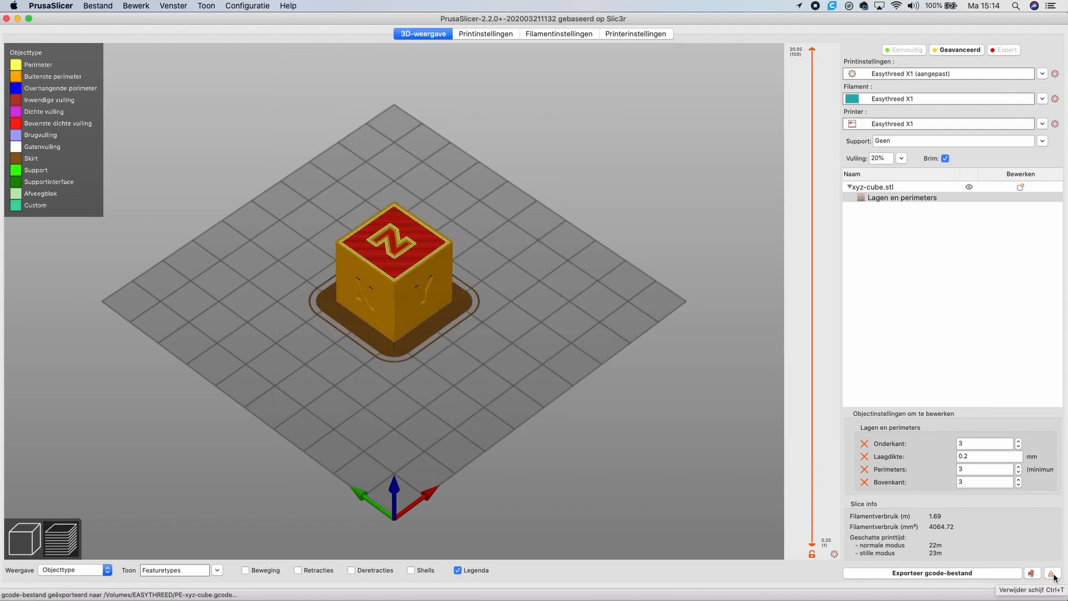
Safely eject the SD card and dismiss the eject notice.
{"action": "left_click", "coordinate": [1051, 573]}
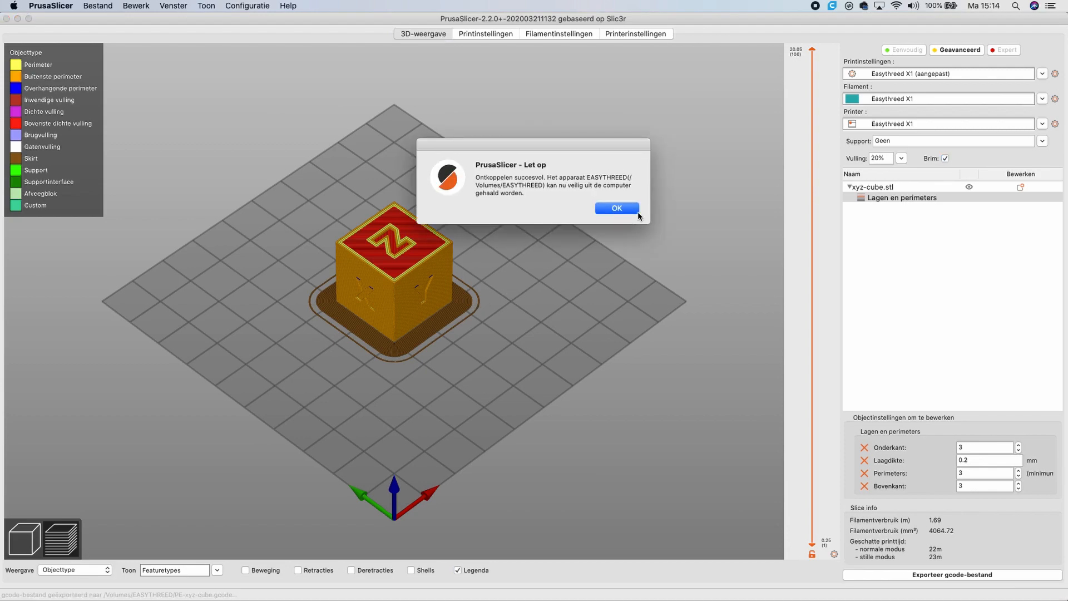
{"action": "left_click", "coordinate": [611, 208]}
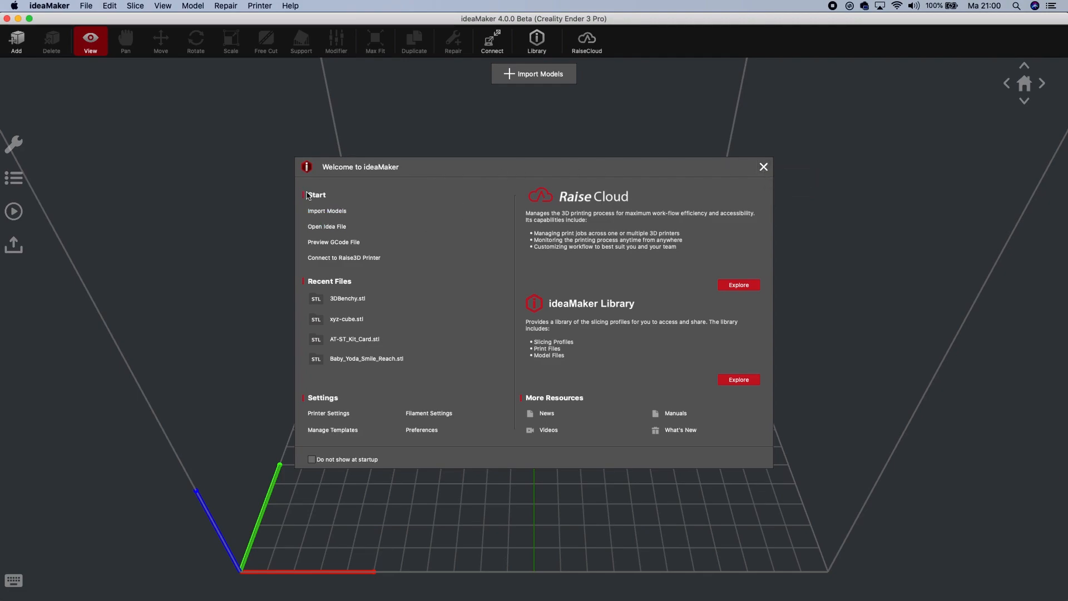
Dismiss the Welcome to ideaMaker dialog and launch Printer > Configuration Wizard.
{"action": "left_click", "coordinate": [761, 168]}
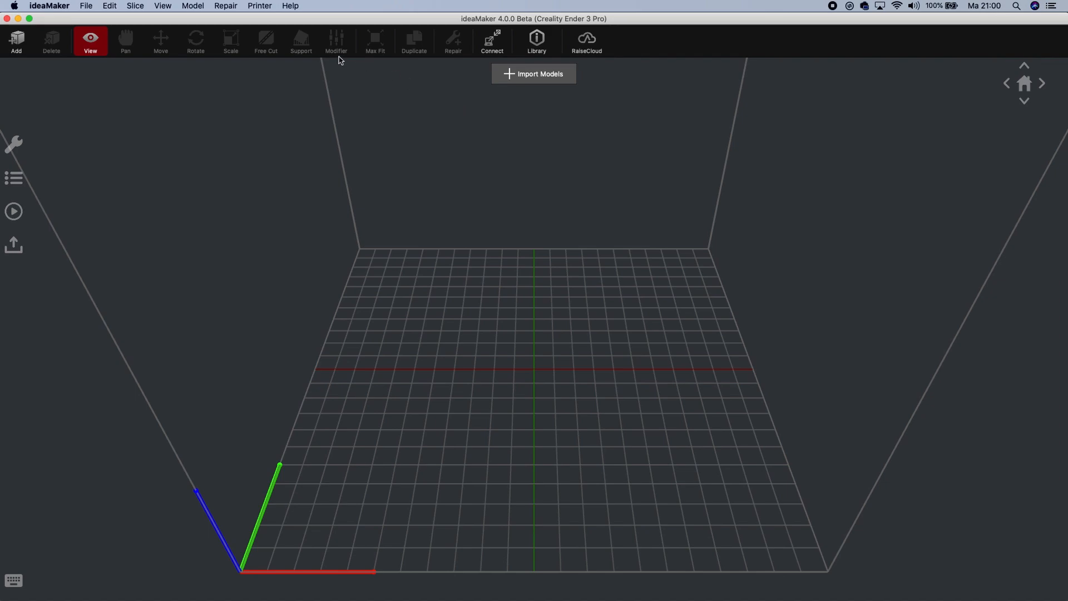
{"action": "left_click", "coordinate": [258, 7]}
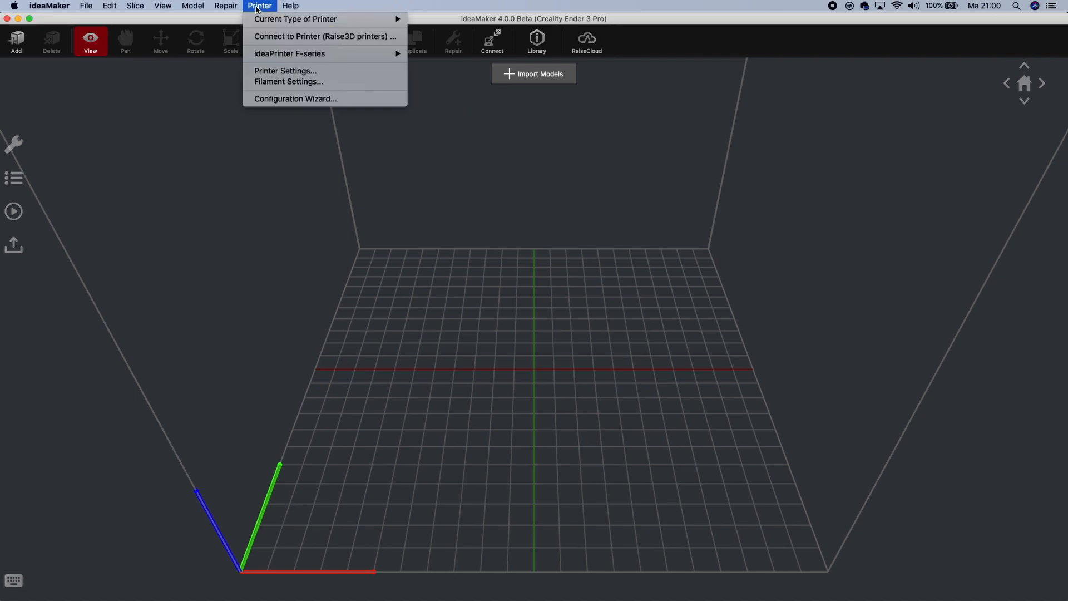
{"action": "left_click", "coordinate": [308, 99]}
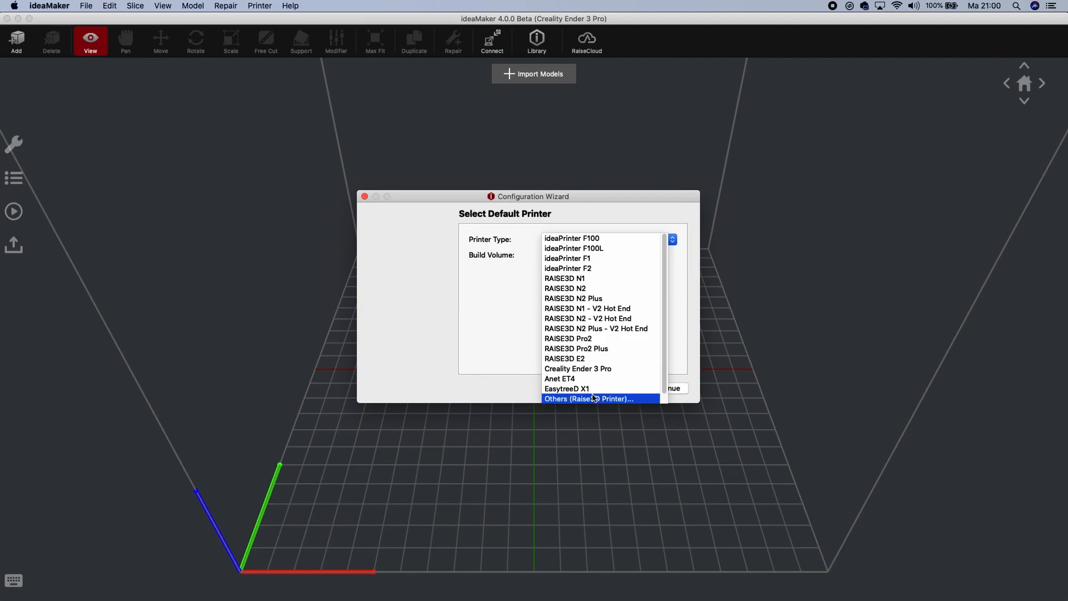
Choose a custom printer type with a 100×100×100 mm build volume and no heated bed.
{"action": "left_click", "coordinate": [551, 400]}
{"action": "type", "text": "Easythreed X1"}
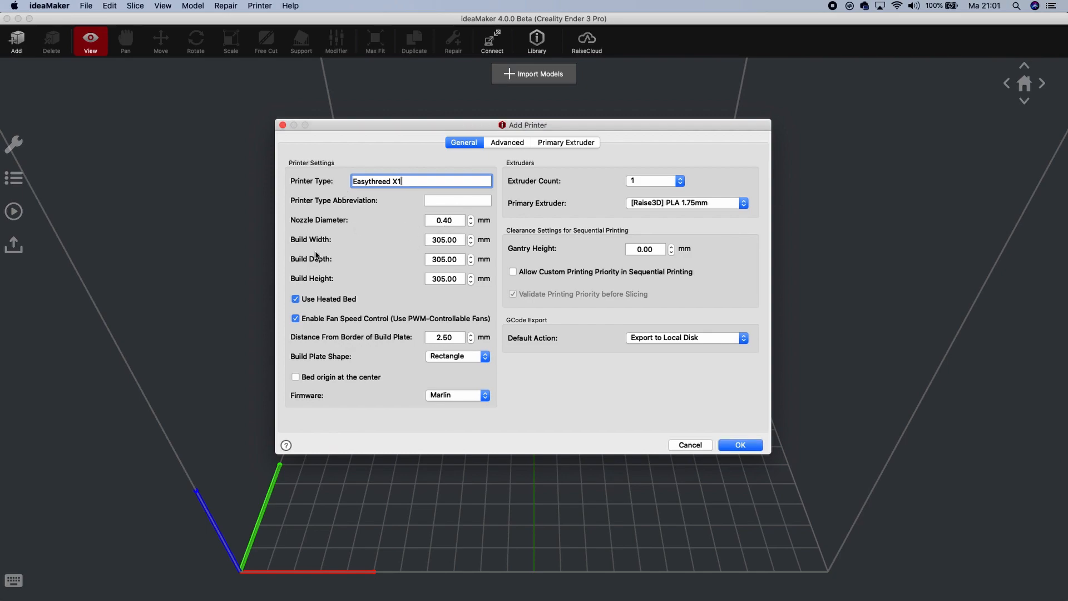
{"action": "left_click", "coordinate": [433, 240]}
{"action": "mouse_move", "coordinate": [432, 240]}
{"action": "left_mouse_down"}
{"action": "mouse_move", "coordinate": [445, 240]}
{"action": "mouse_move", "coordinate": [446, 260]}
{"action": "left_mouse_up"}
{"action": "type", "text": "100"}
{"action": "type", "text": "100"}
{"action": "double_click", "coordinate": [444, 279]}
{"action": "type", "text": "100"}
{"action": "key", "text": "Tab"}
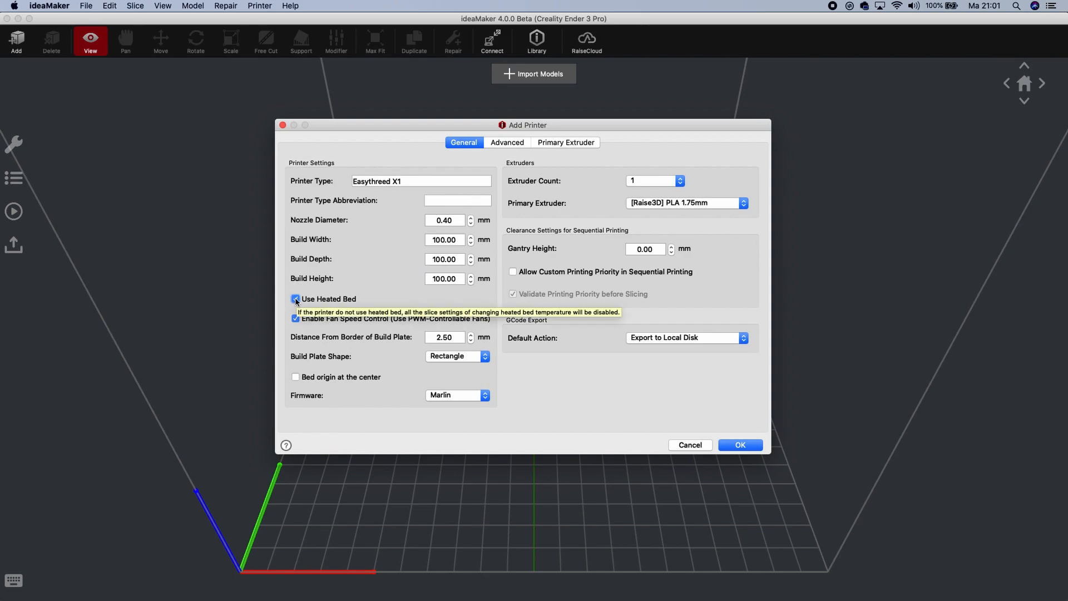
{"action": "left_click", "coordinate": [296, 299]}
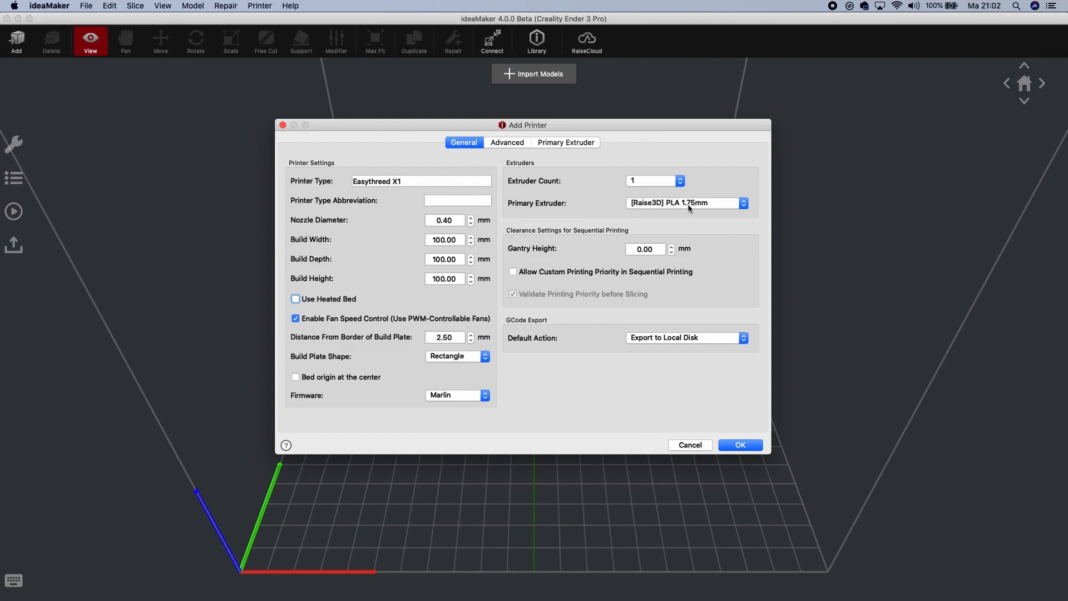
Set the primary extruder max temperature limit to 250 °C and save the Easythreed X1 printer.
{"action": "left_click", "coordinate": [508, 143]}
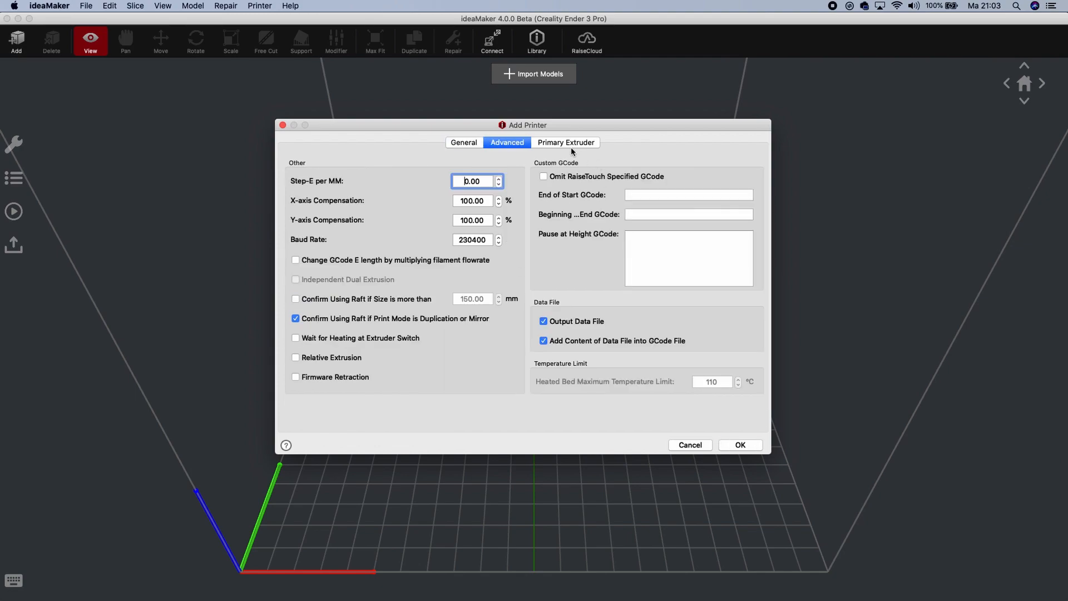
{"action": "left_click", "coordinate": [572, 143]}
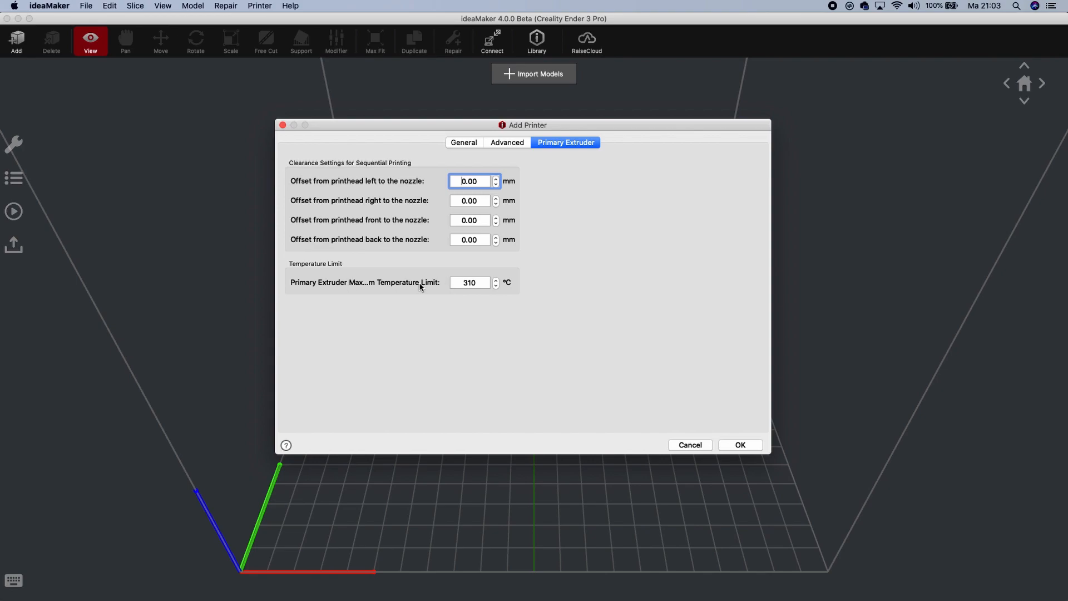
{"action": "double_click", "coordinate": [463, 281]}
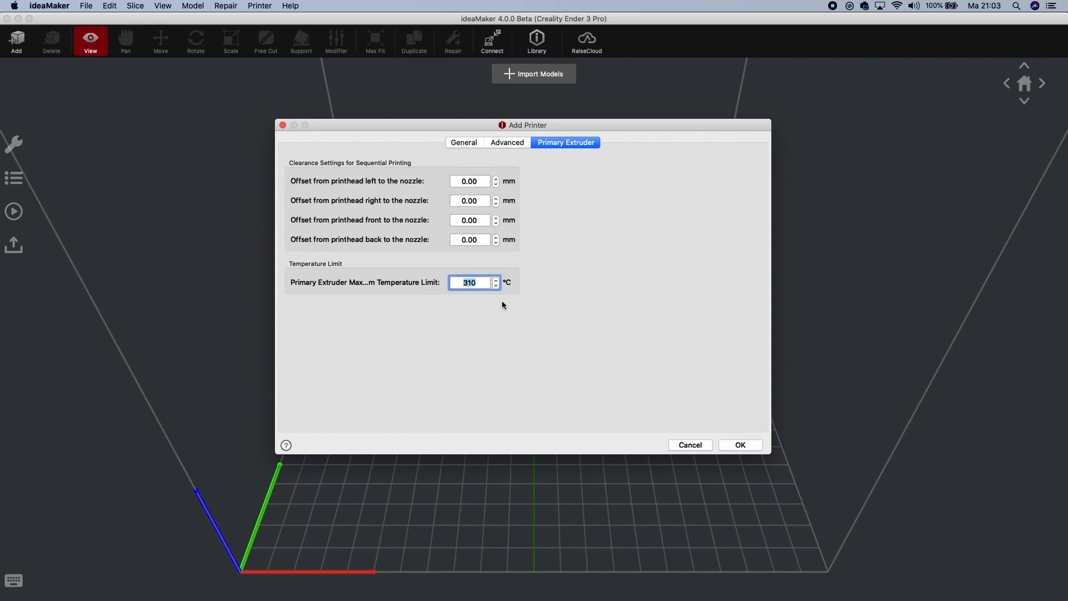
{"action": "type", "text": "250"}
{"action": "left_click", "coordinate": [464, 141]}
{"action": "left_click", "coordinate": [739, 444]}
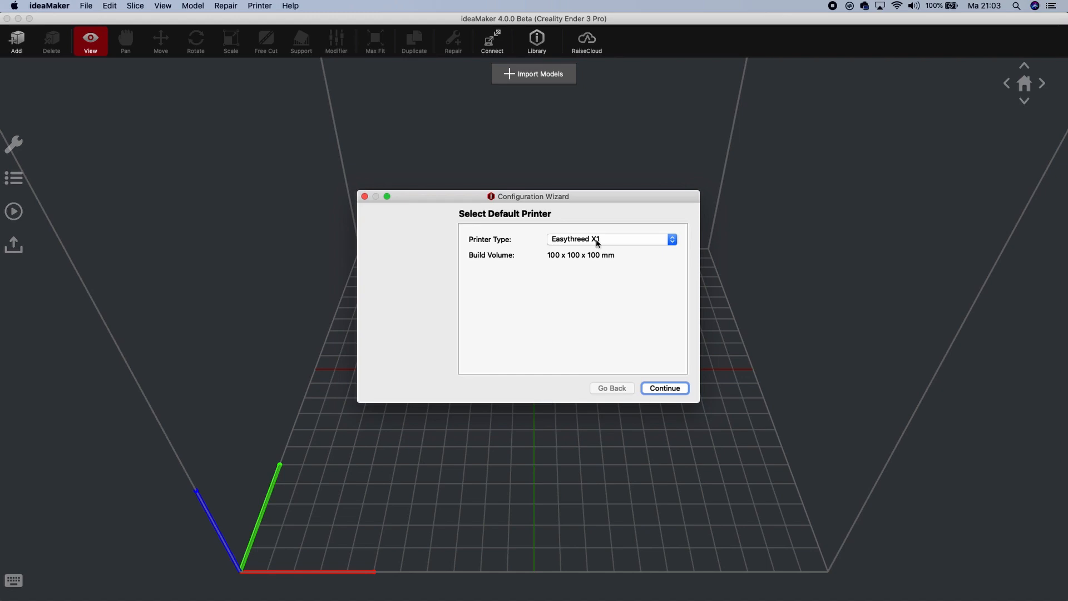
Continue through the wizard keeping [Raise3D] PLA 1.75mm filament and finish the Easythreed X1 setup.
{"action": "left_click", "coordinate": [659, 389]}
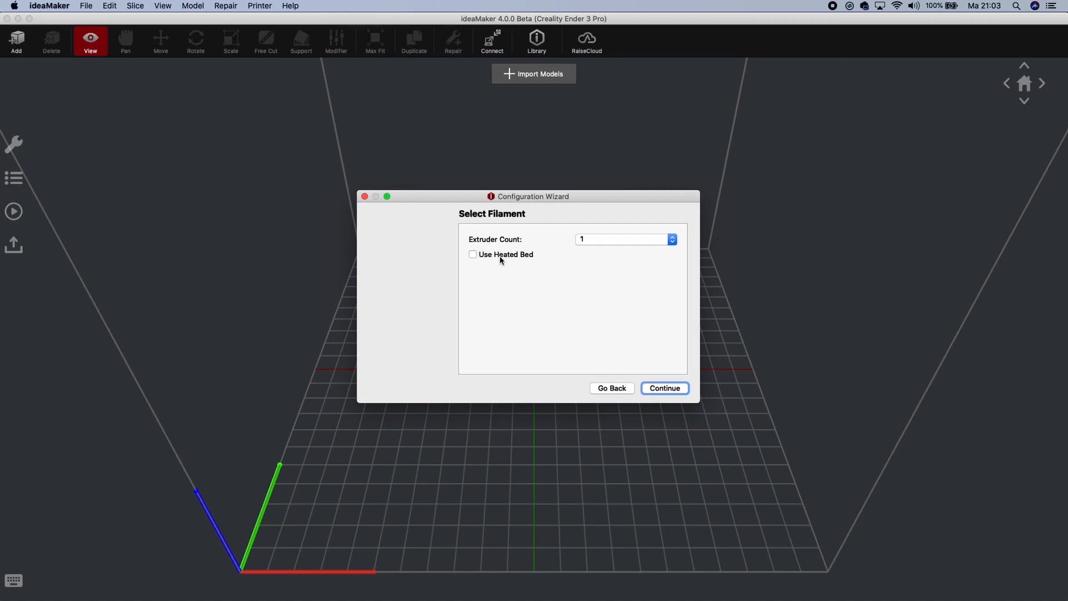
{"action": "left_click", "coordinate": [666, 388]}
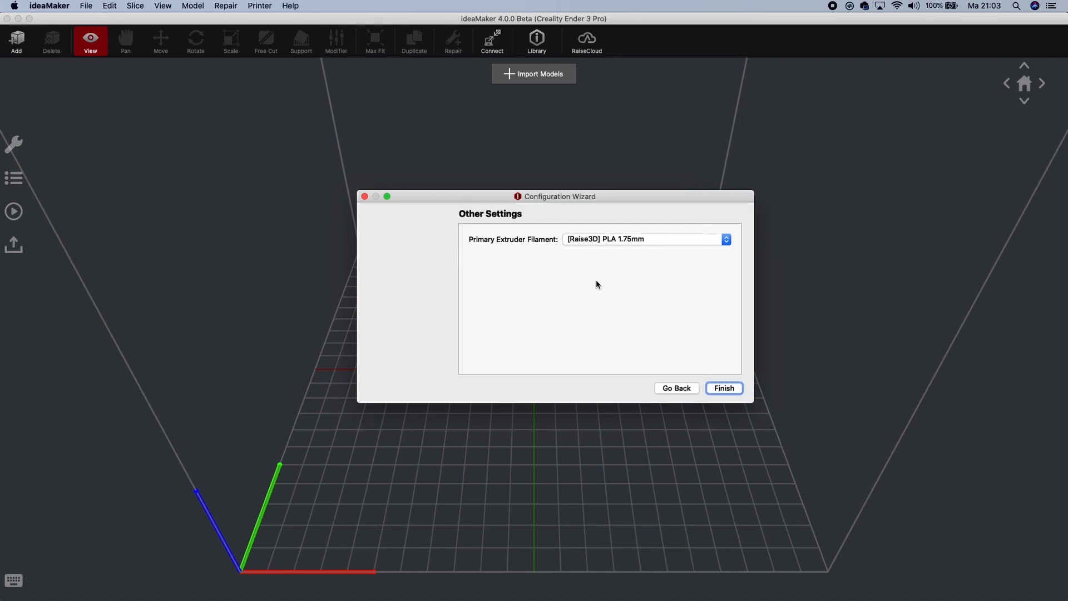
{"action": "left_click", "coordinate": [685, 241]}
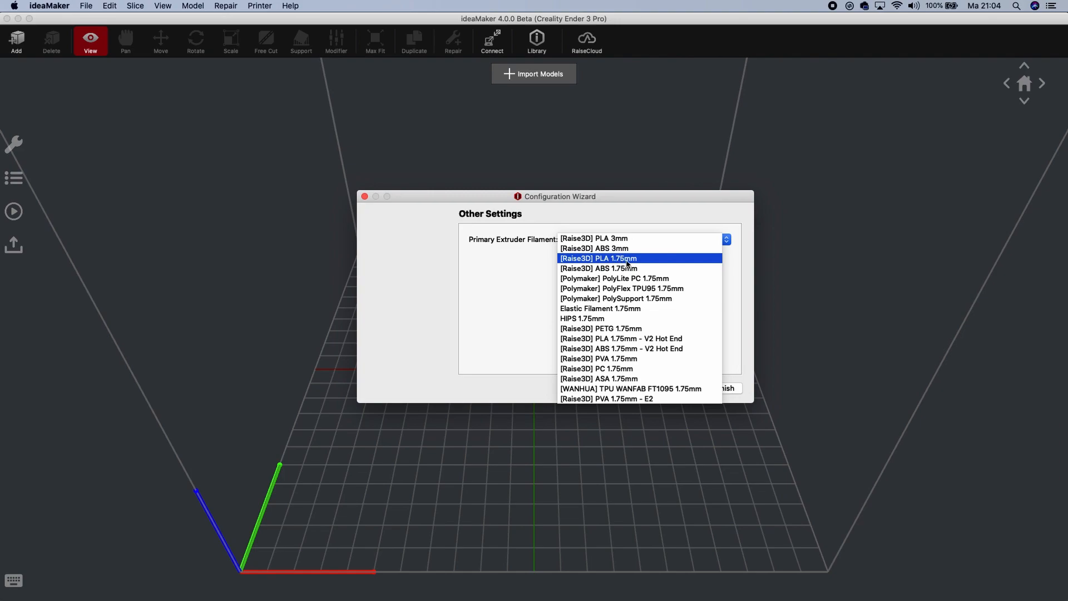
{"action": "left_click", "coordinate": [627, 262]}
{"action": "left_click", "coordinate": [724, 389]}
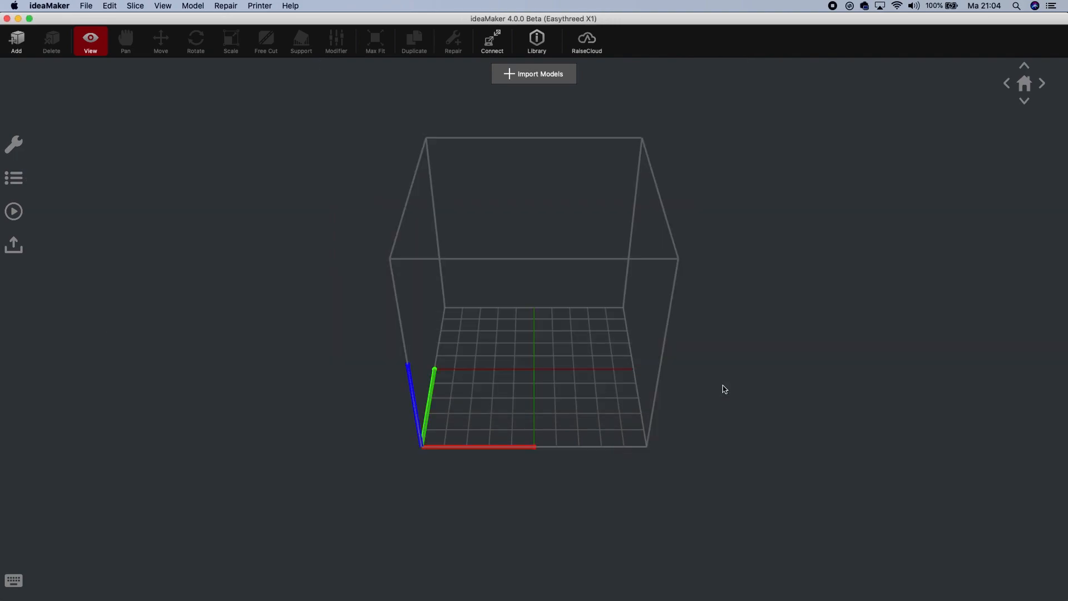
Load xyz-cube.stl onto the build plate and begin slicing to pick a template.
{"action": "mouse_move", "coordinate": [514, 414]}
{"action": "left_mouse_down"}
{"action": "mouse_move", "coordinate": [543, 427]}
{"action": "mouse_move", "coordinate": [614, 410]}
{"action": "mouse_move", "coordinate": [522, 365]}
{"action": "left_mouse_up"}
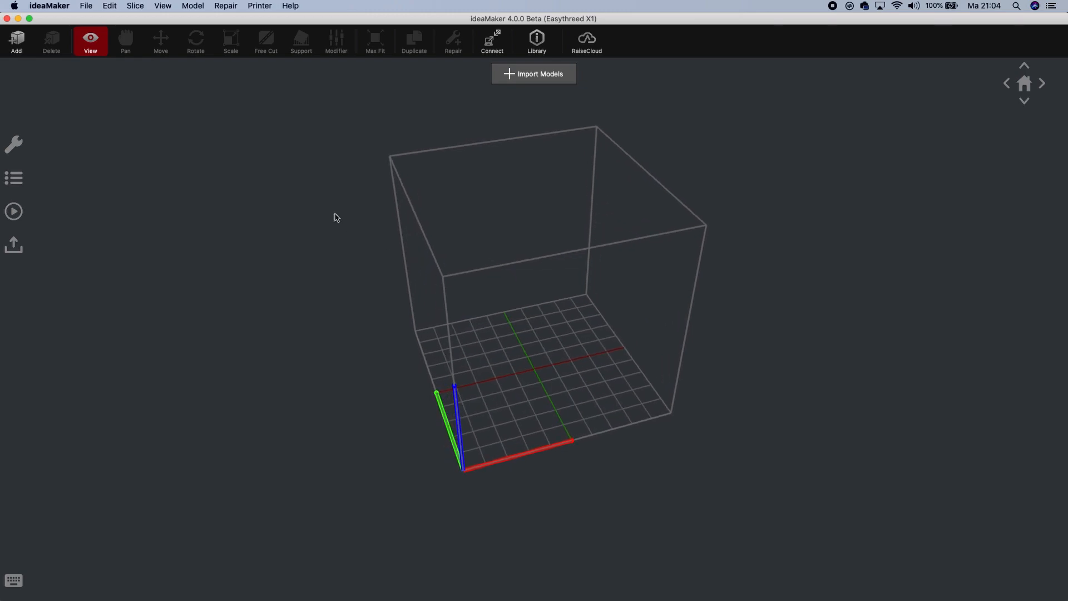
{"action": "left_click", "coordinate": [17, 44]}
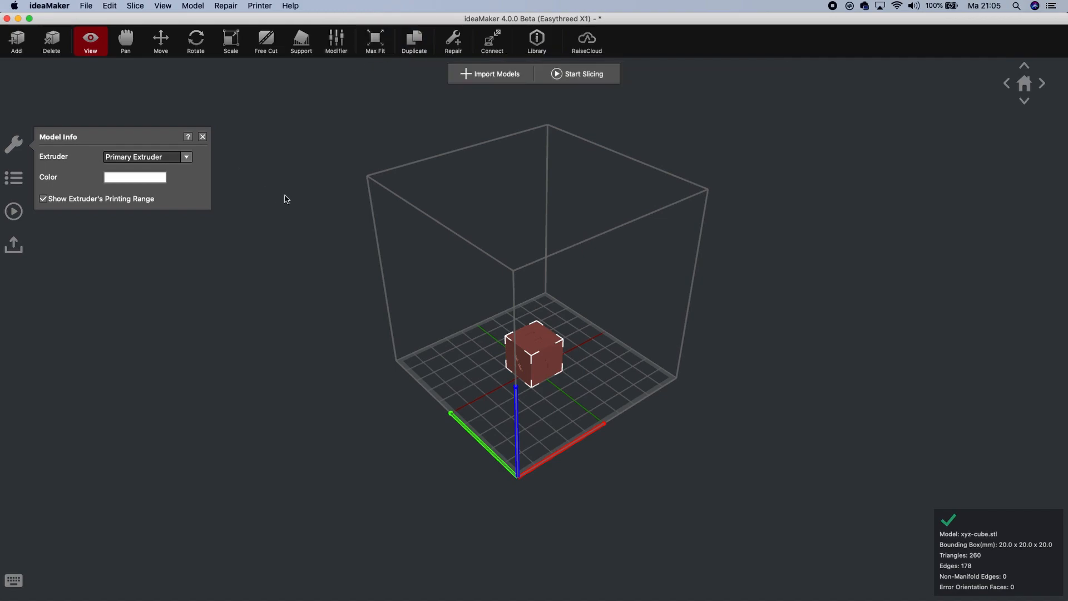
{"action": "left_click", "coordinate": [584, 75]}
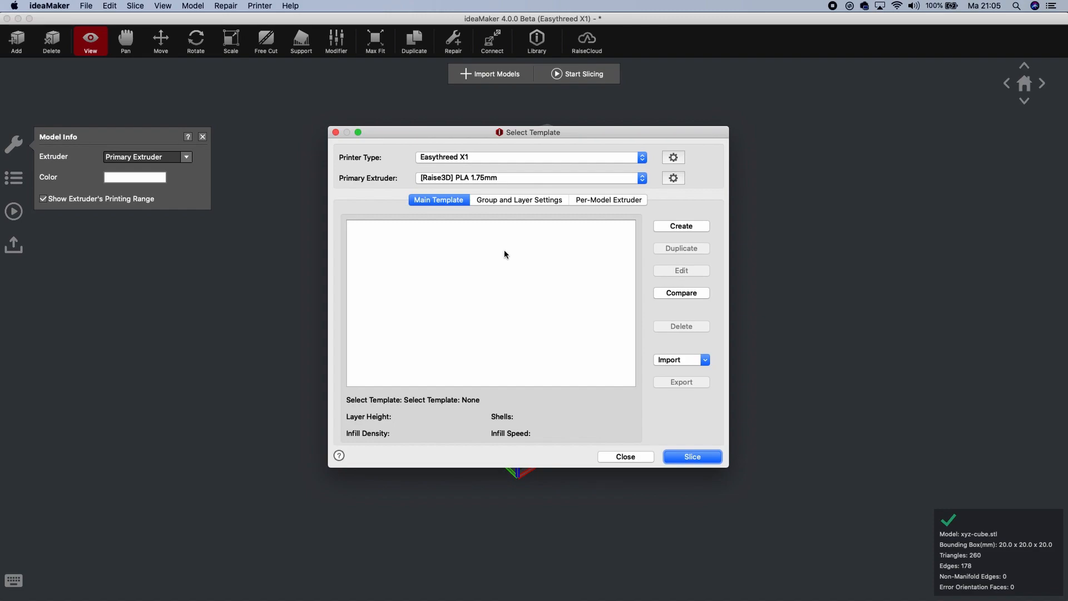
Create a template named Easythreed X1 PLA with Support set to None and save it.
{"action": "left_click", "coordinate": [682, 226]}
{"action": "type", "text": "Easythreed X1 PLA"}
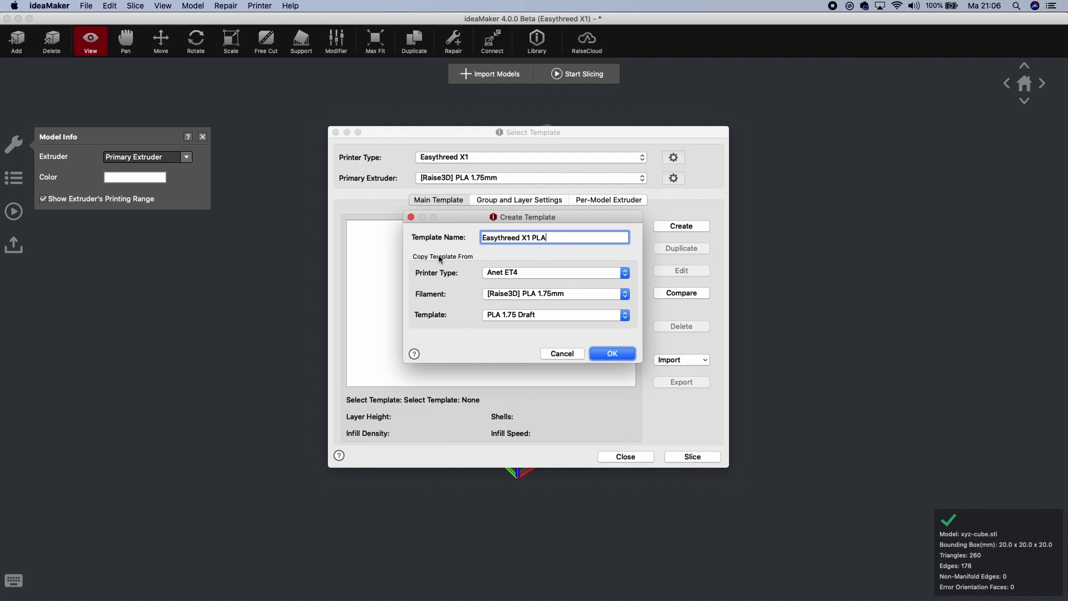
{"action": "key", "text": "Tab"}
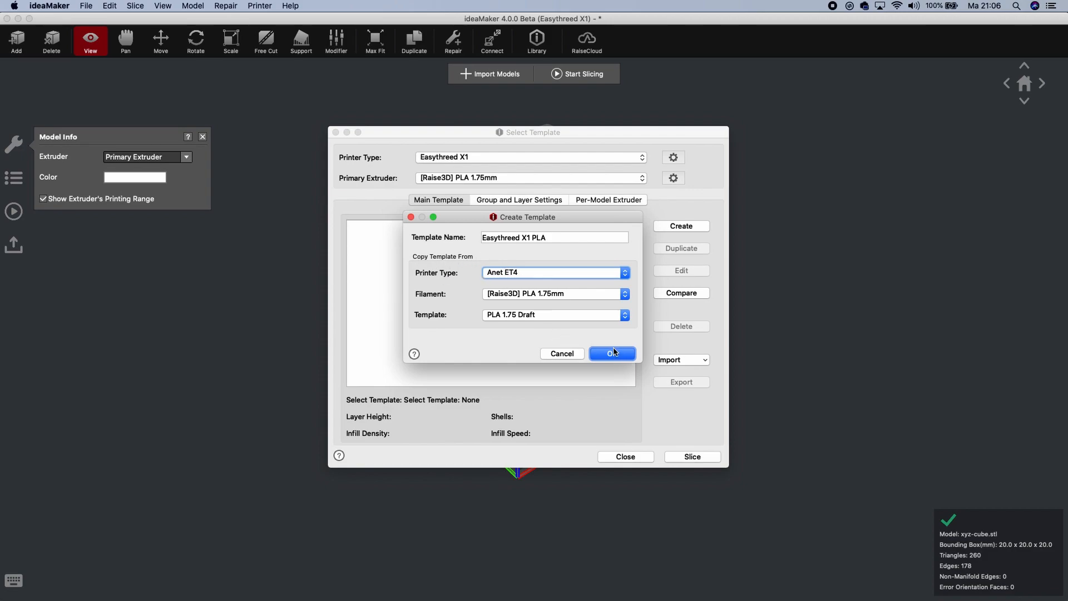
{"action": "left_click", "coordinate": [624, 353]}
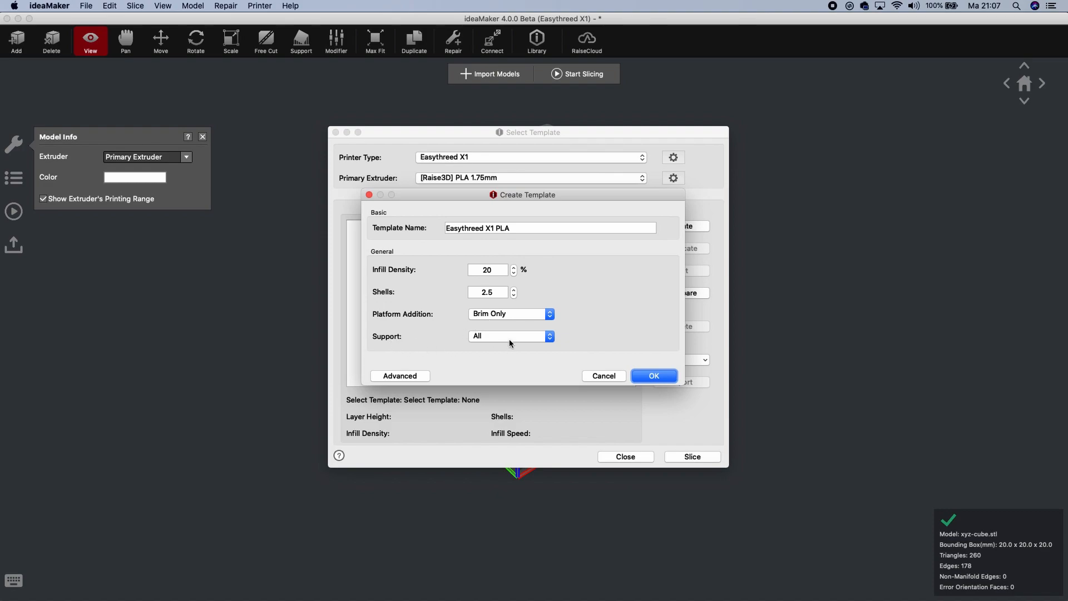
{"action": "left_click", "coordinate": [548, 336]}
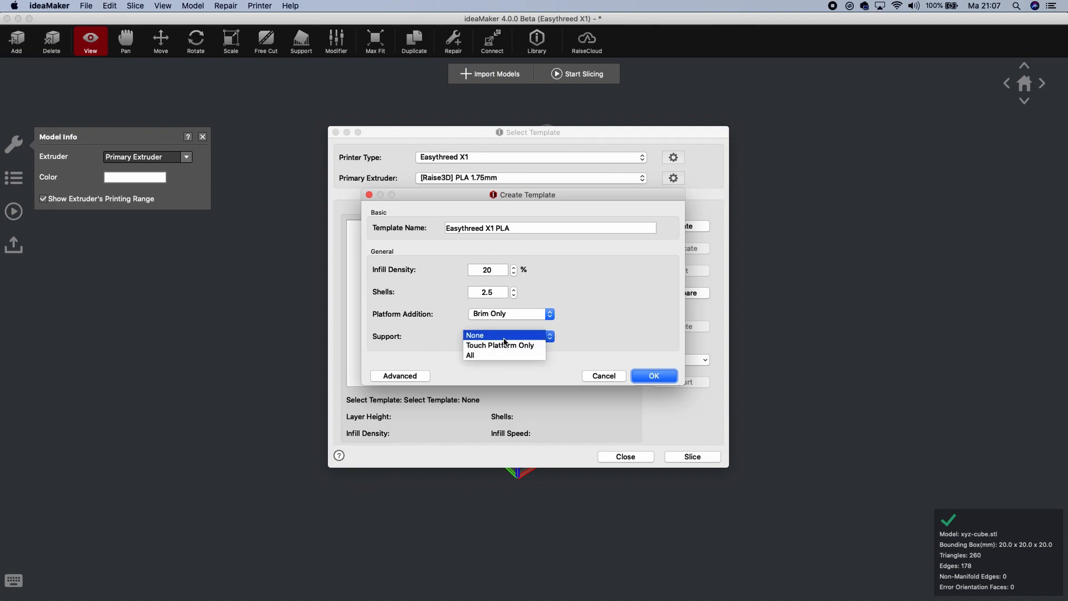
{"action": "left_click", "coordinate": [504, 338]}
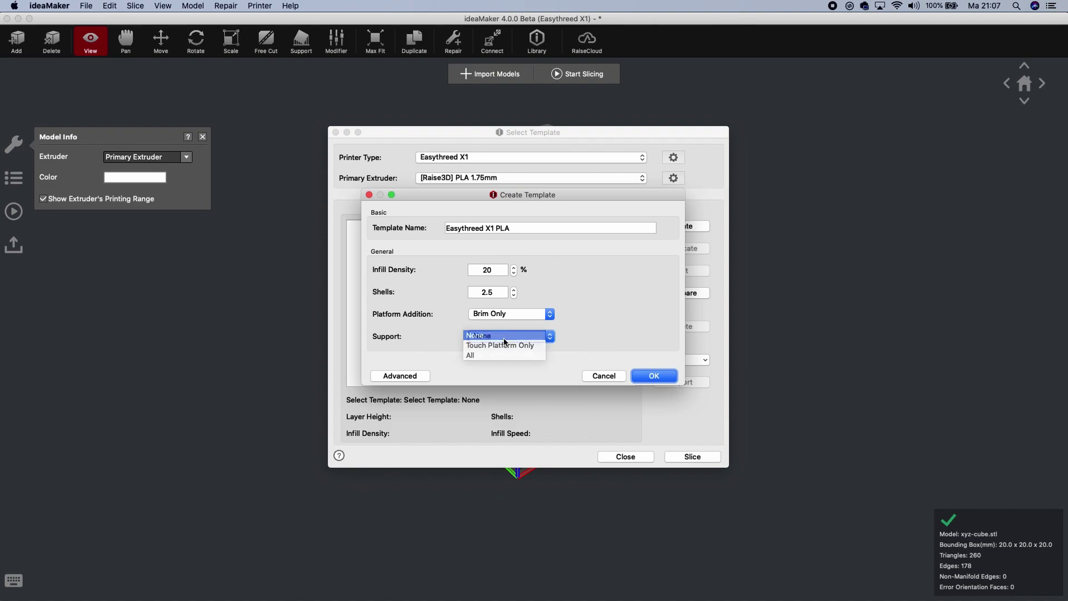
{"action": "left_click", "coordinate": [656, 376]}
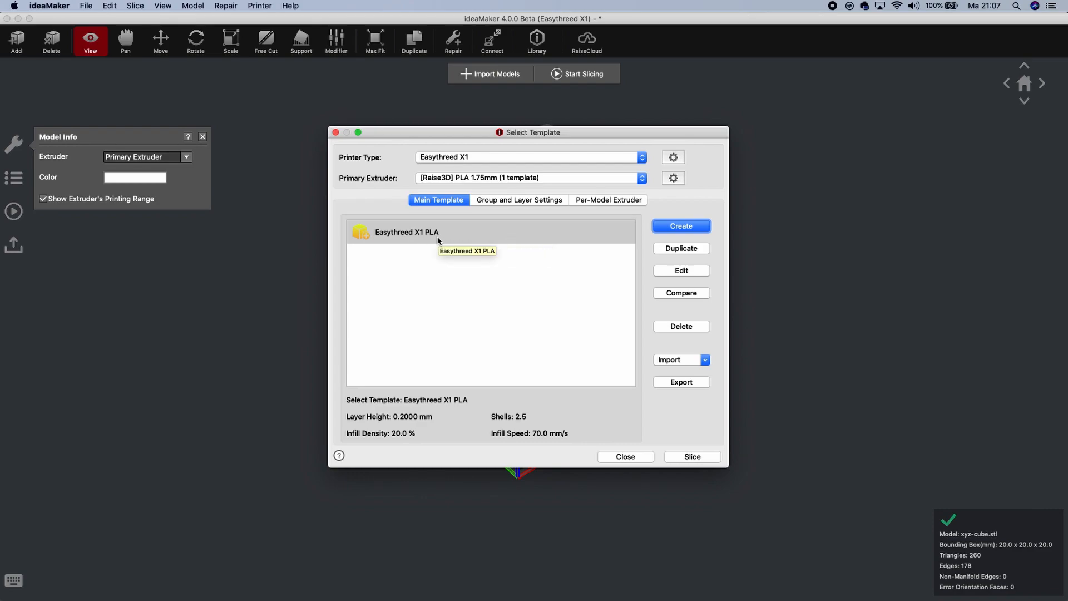
{"action": "left_click", "coordinate": [682, 270]}
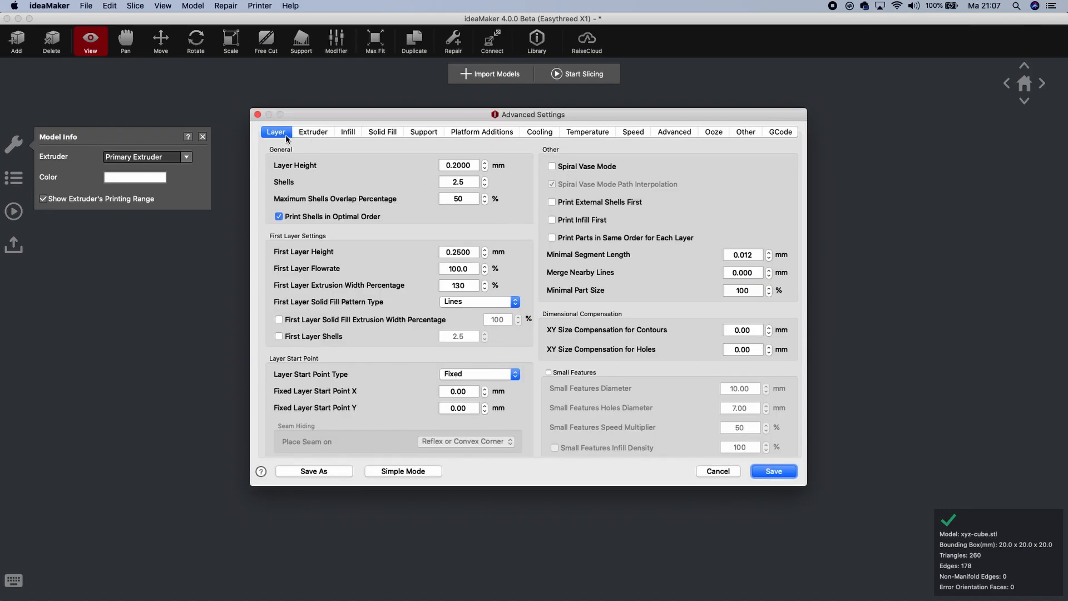
{"action": "left_click", "coordinate": [315, 132]}
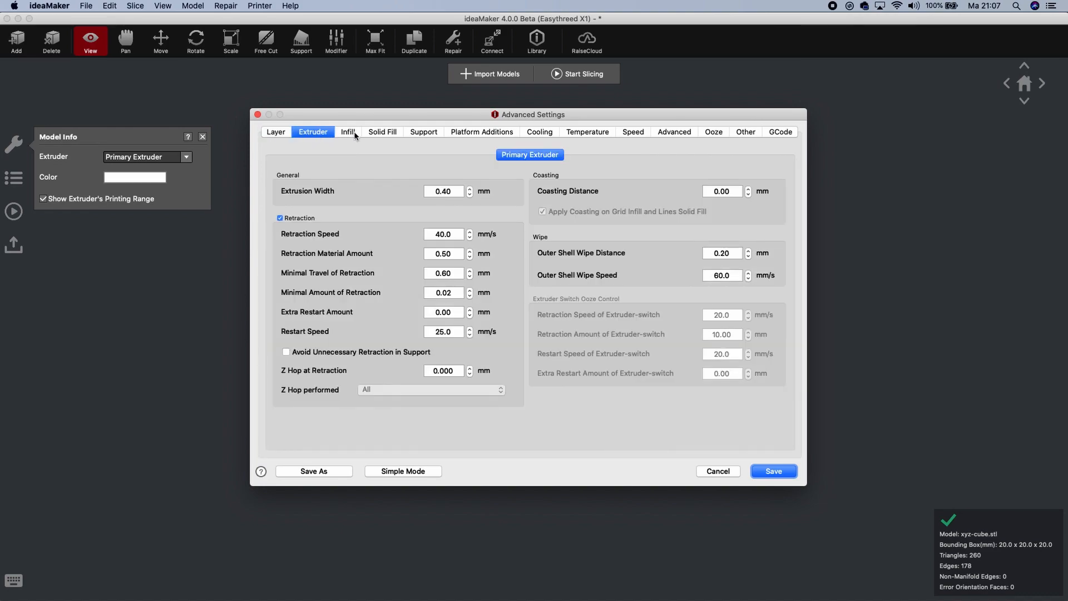
{"action": "left_click", "coordinate": [352, 133]}
{"action": "left_click", "coordinate": [385, 132]}
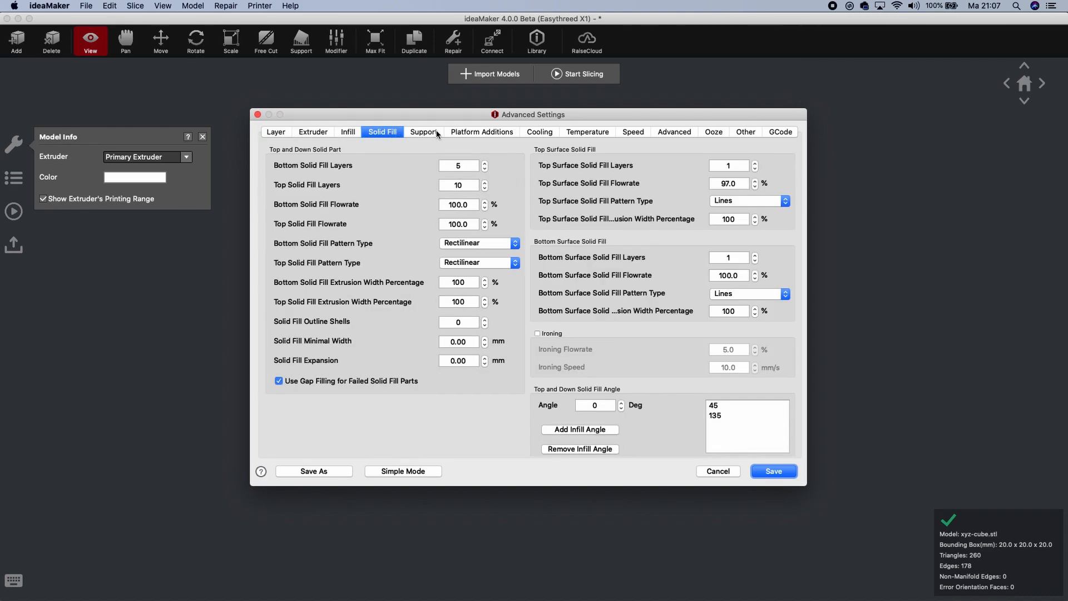
{"action": "left_click", "coordinate": [426, 131]}
{"action": "left_click", "coordinate": [492, 132]}
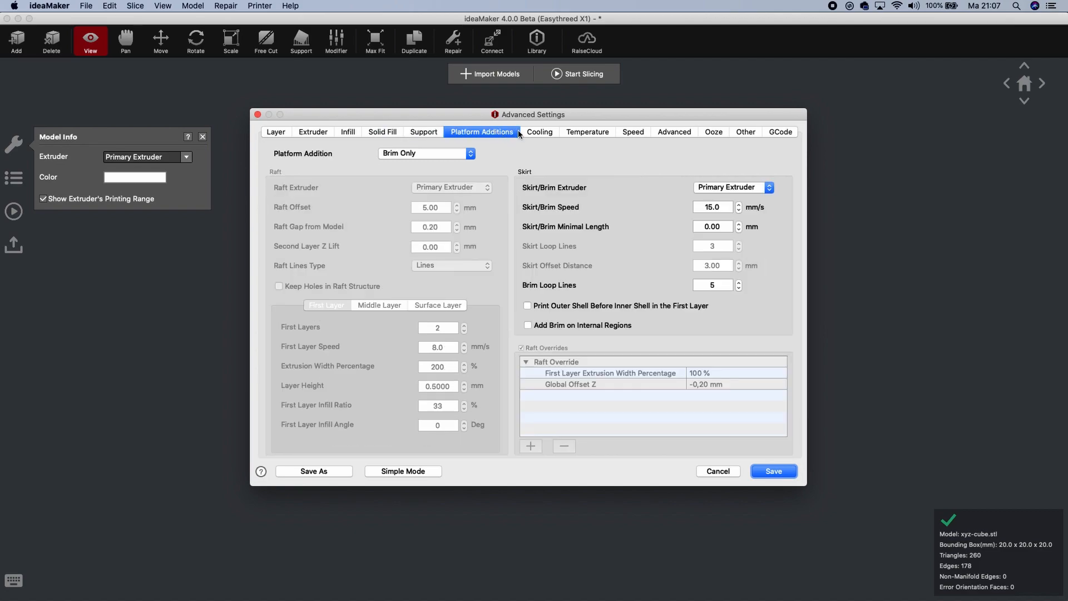
{"action": "left_click", "coordinate": [534, 132]}
{"action": "left_click", "coordinate": [583, 132]}
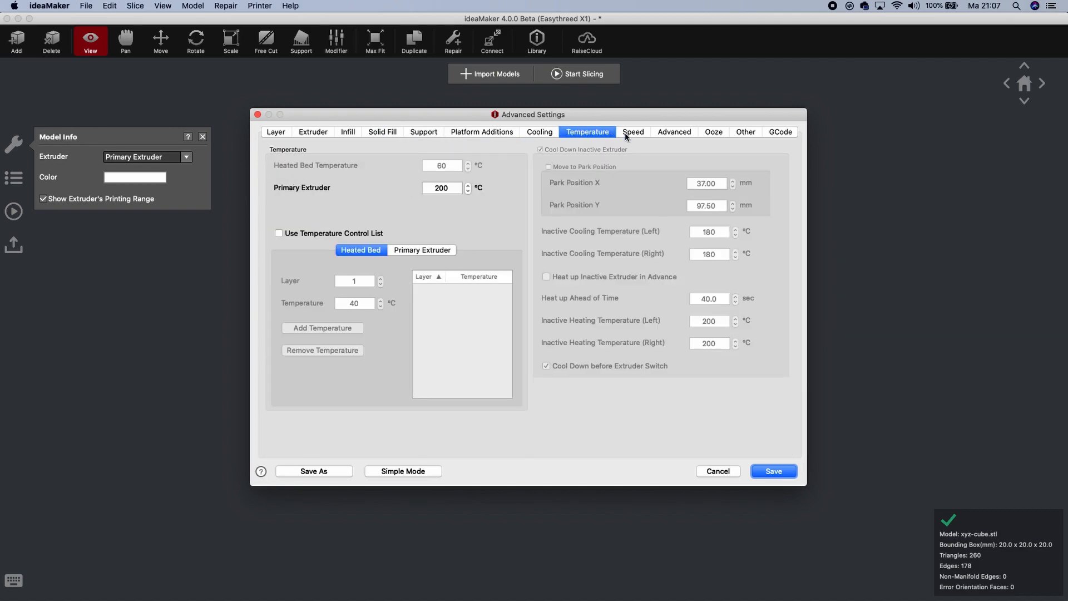
{"action": "left_click", "coordinate": [633, 132]}
{"action": "left_click", "coordinate": [682, 133]}
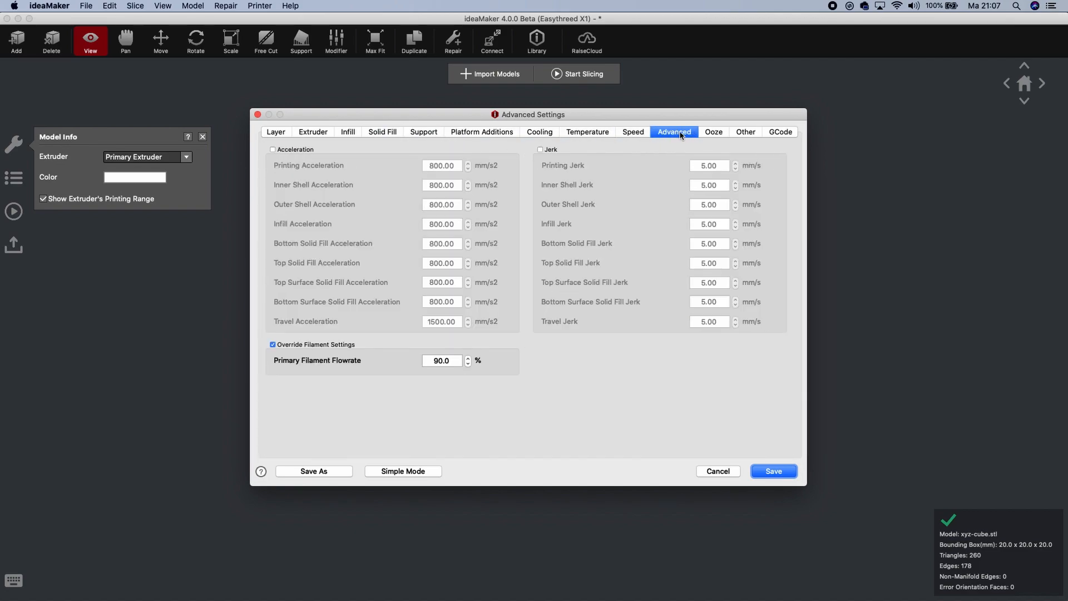
{"action": "left_click", "coordinate": [713, 132]}
{"action": "left_click", "coordinate": [746, 132]}
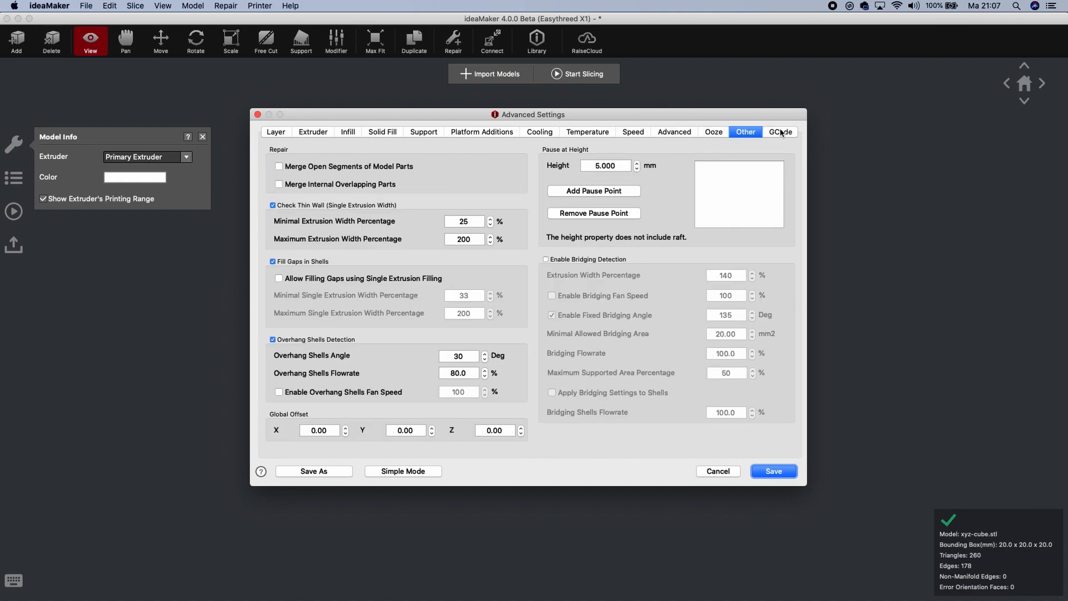
{"action": "left_click", "coordinate": [781, 133]}
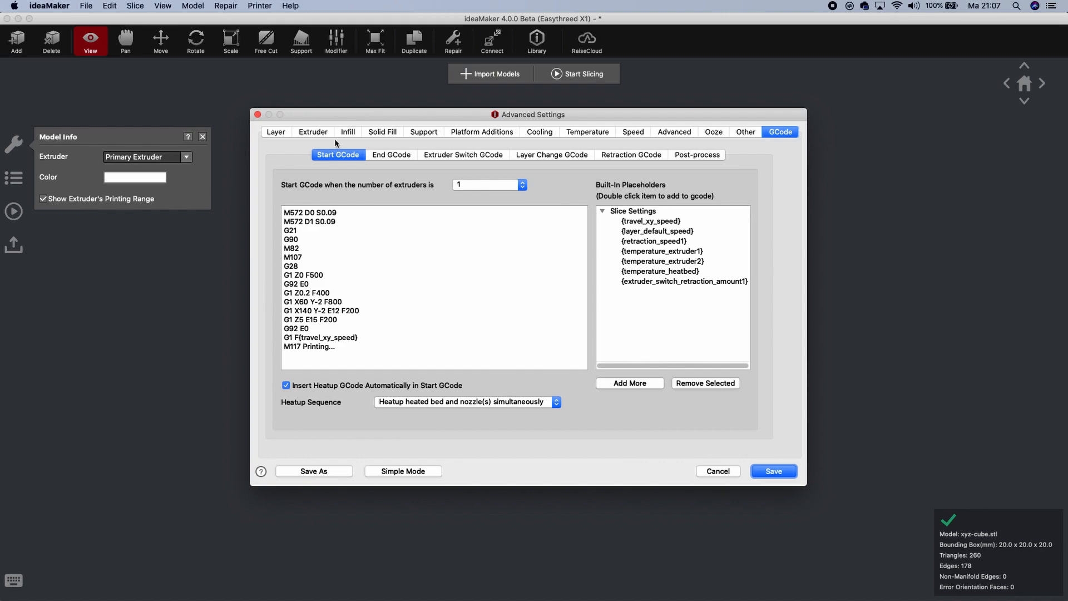
{"action": "left_click", "coordinate": [276, 133]}
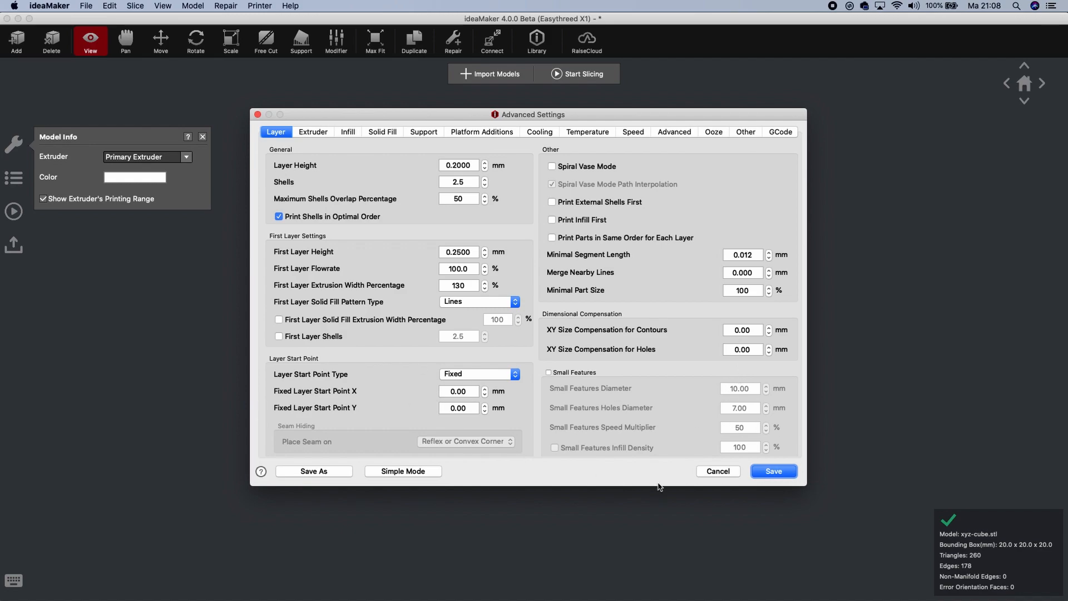
{"action": "left_click", "coordinate": [771, 474]}
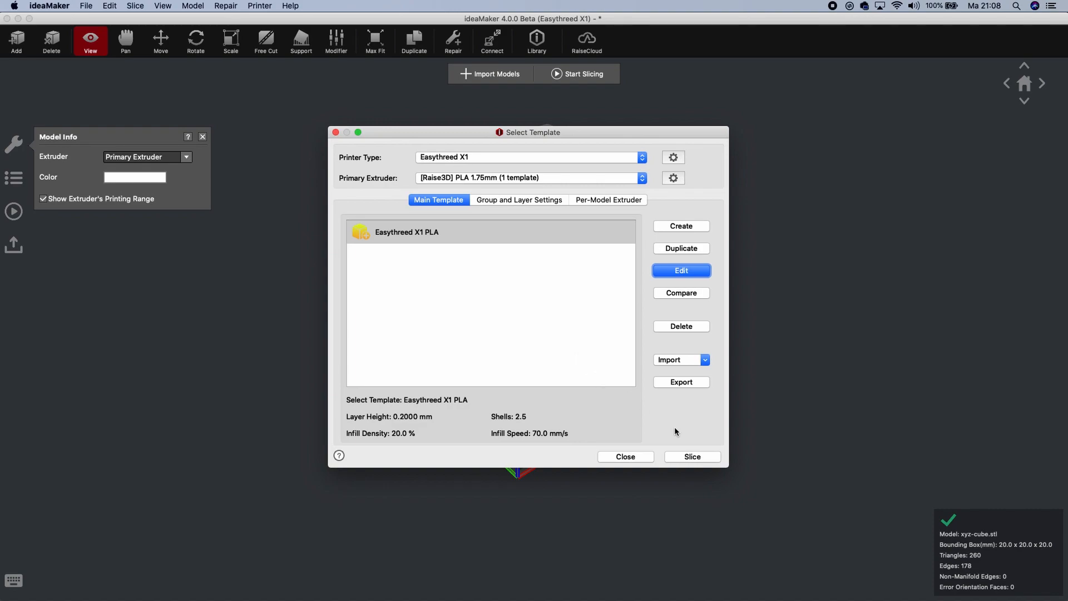
Slice the cube and export it as IDEA-xyz-cube.gcode to the EASYTHREED card.
{"action": "left_click", "coordinate": [692, 456]}
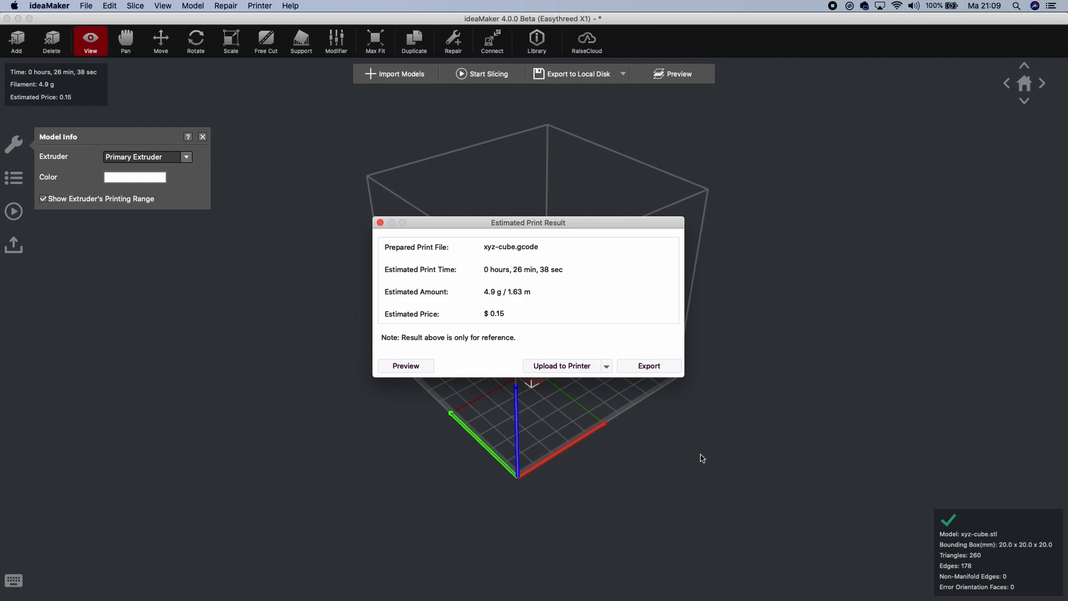
{"action": "left_click", "coordinate": [666, 408]}
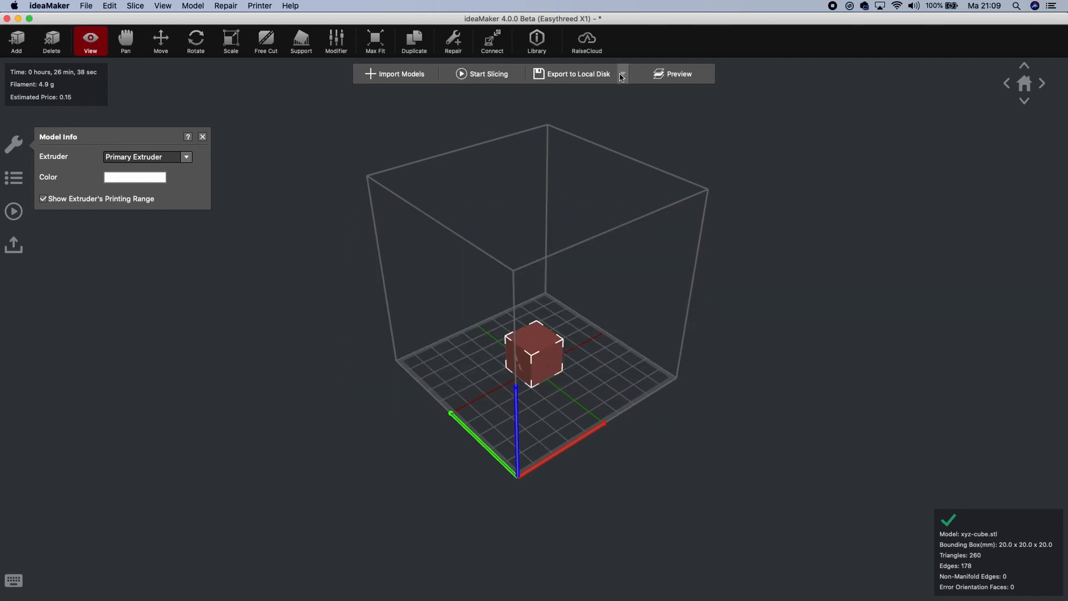
{"action": "left_click", "coordinate": [621, 74]}
{"action": "left_click", "coordinate": [582, 75]}
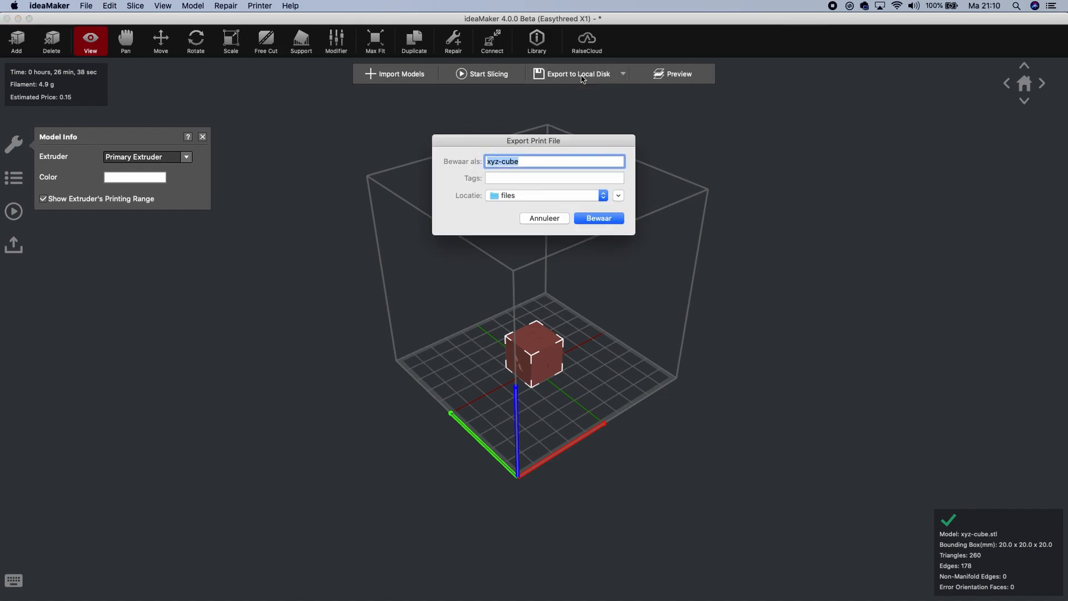
{"action": "left_click", "coordinate": [597, 219]}
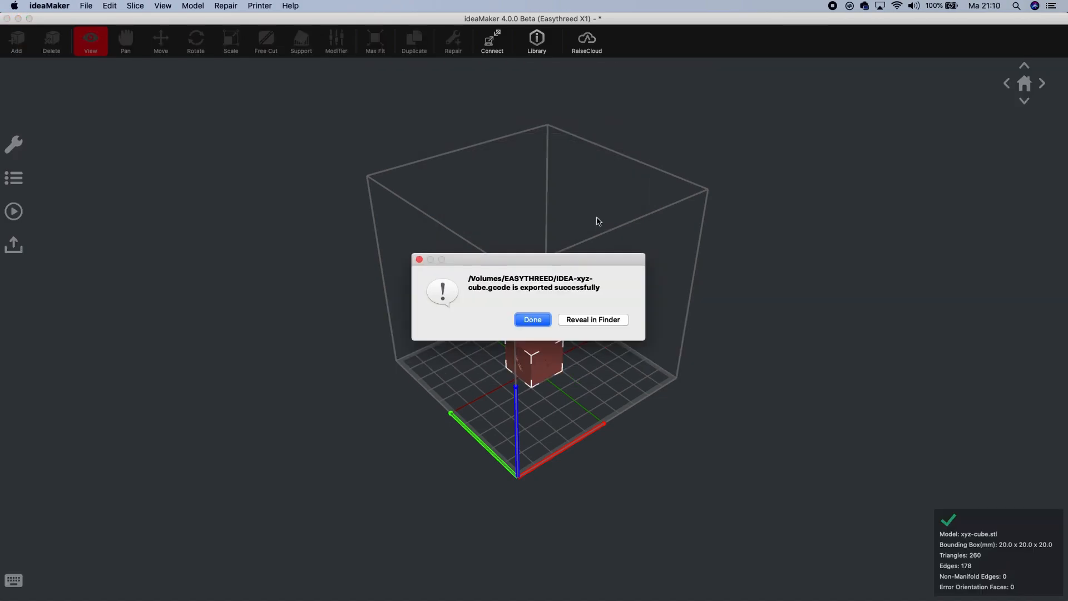
Reveal the exported gcode in Finder and bring up actions for PE-xyz-cube.gcode.
{"action": "left_click", "coordinate": [593, 318]}
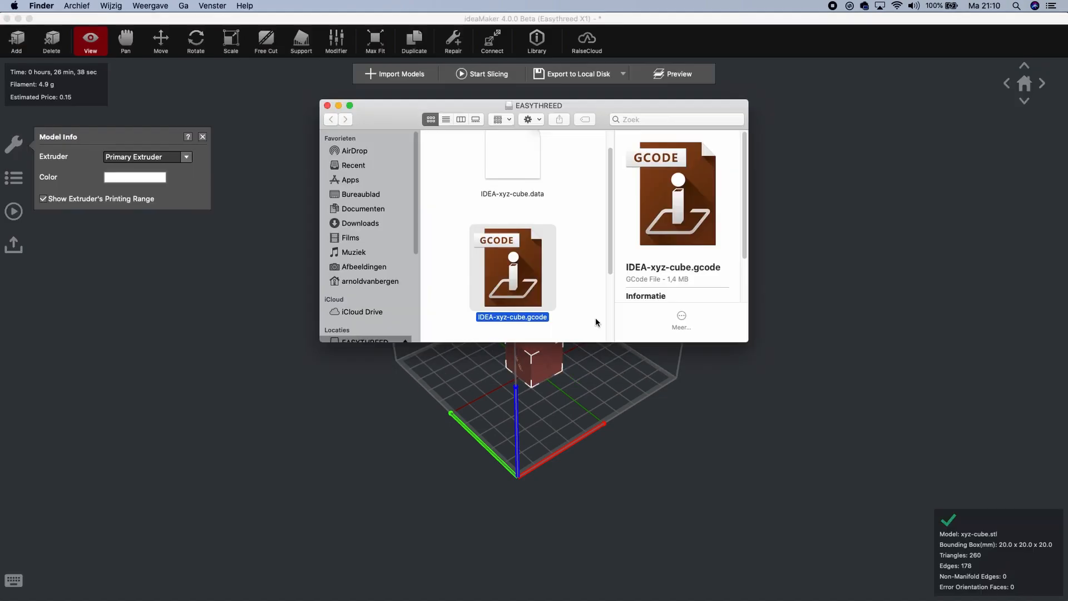
{"action": "scroll", "coordinate": [538, 230], "scroll_direction": "up", "scroll_amount": 2}
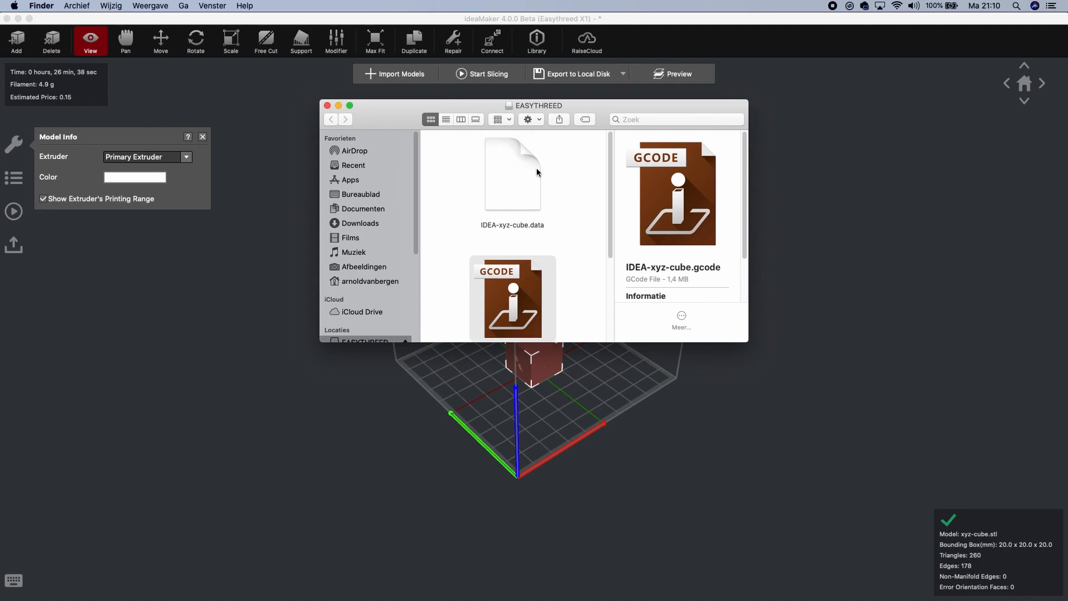
{"action": "scroll", "coordinate": [536, 172], "scroll_direction": "down", "scroll_amount": 2}
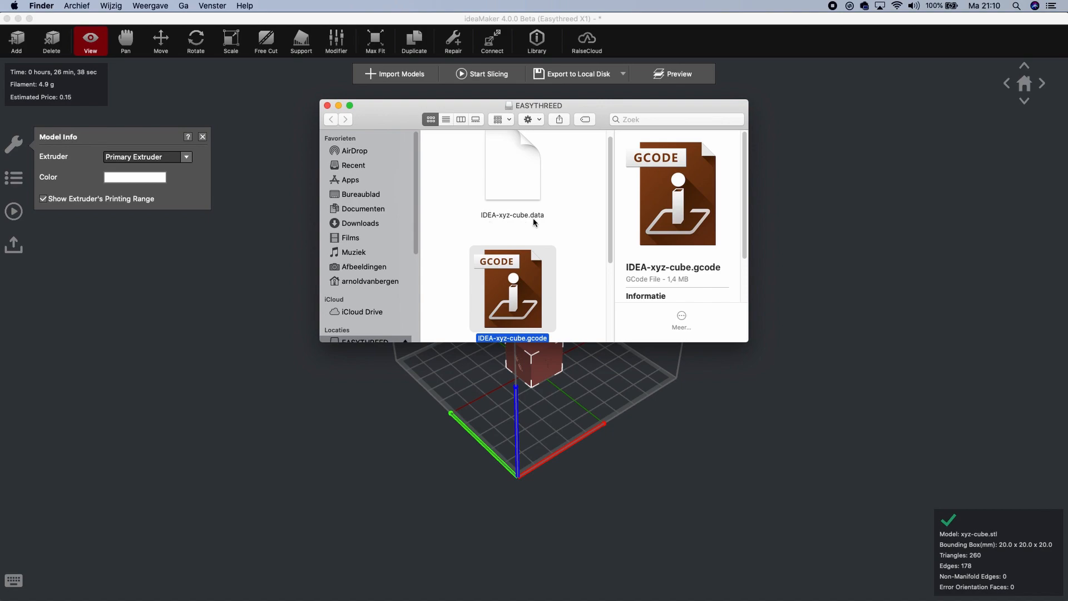
{"action": "scroll", "coordinate": [542, 242], "scroll_direction": "down", "scroll_amount": 1}
{"action": "scroll", "coordinate": [562, 282], "scroll_direction": "down", "scroll_amount": 3}
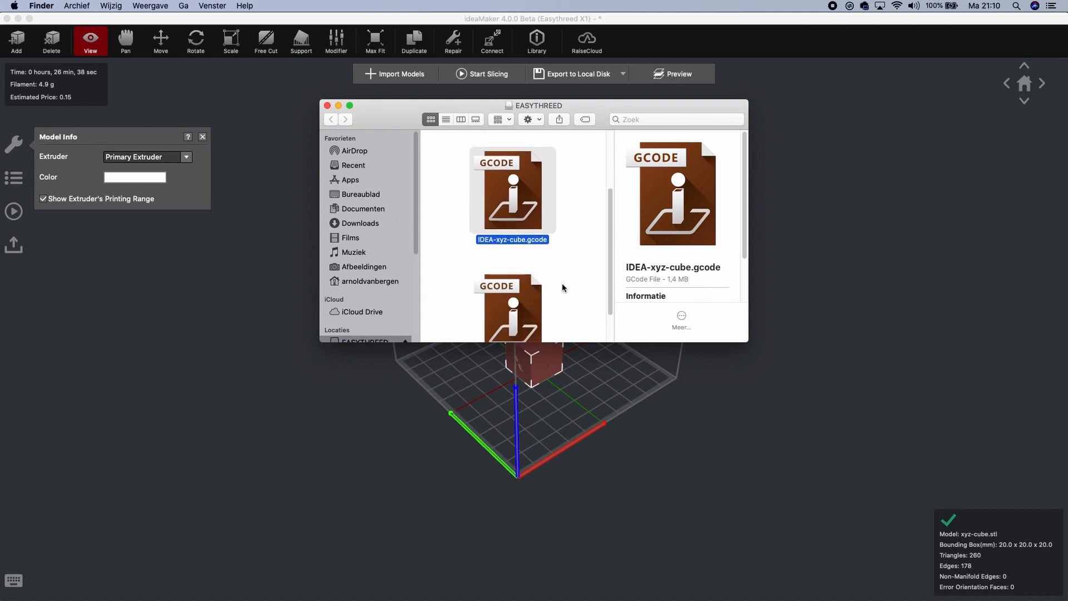
{"action": "scroll", "coordinate": [561, 287], "scroll_direction": "down", "scroll_amount": 2}
{"action": "left_click", "coordinate": [539, 273]}
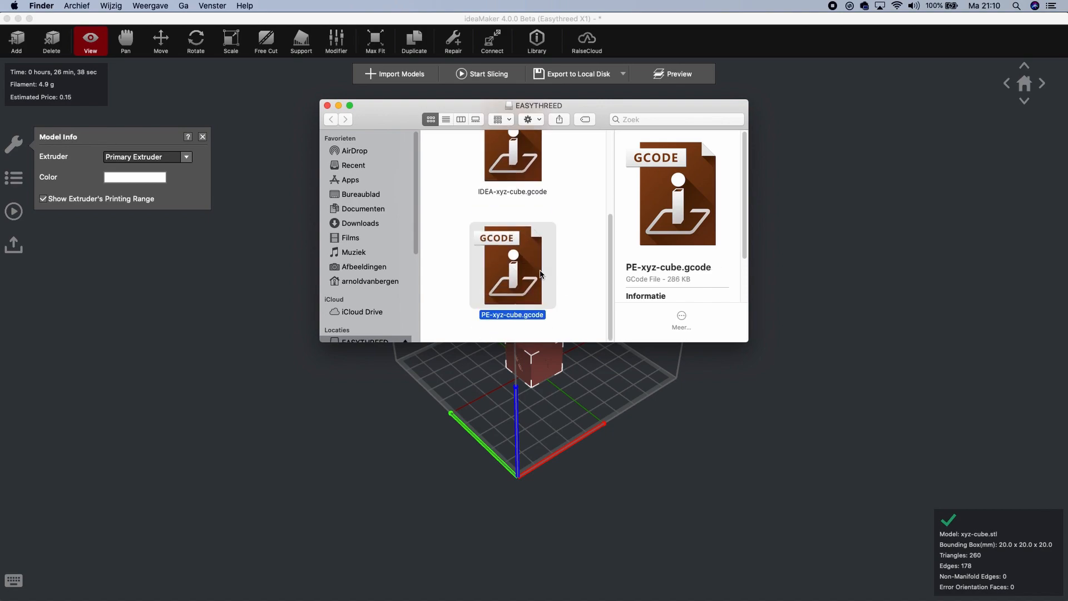
{"action": "right_click", "coordinate": [539, 274]}
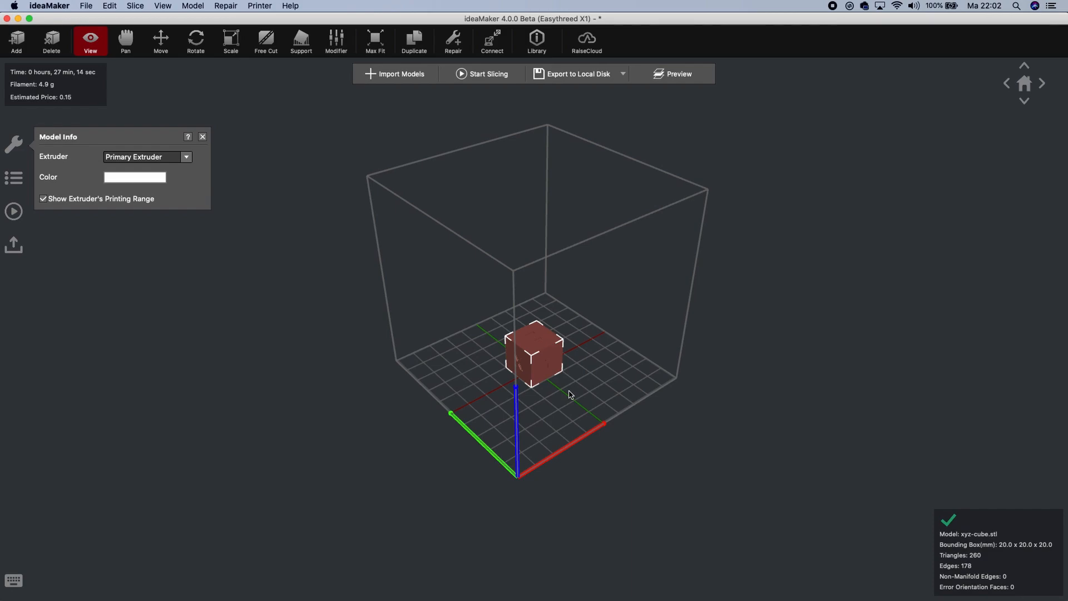
Edit the Easythreed X1 PLA template and review its Speed settings.
{"action": "left_click", "coordinate": [502, 77]}
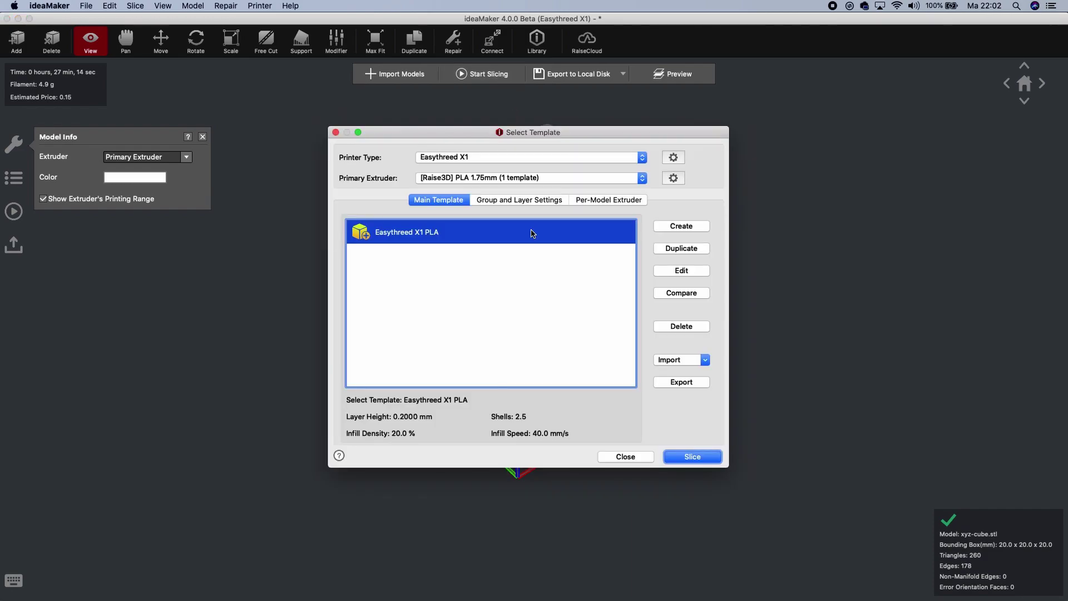
{"action": "left_click", "coordinate": [679, 271]}
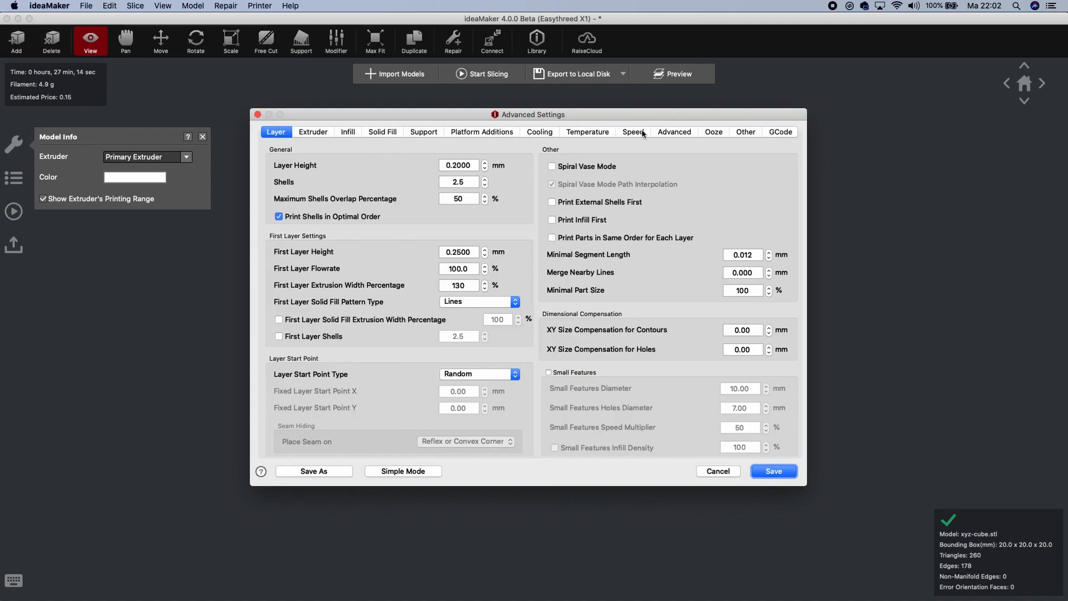
{"action": "left_click", "coordinate": [634, 131]}
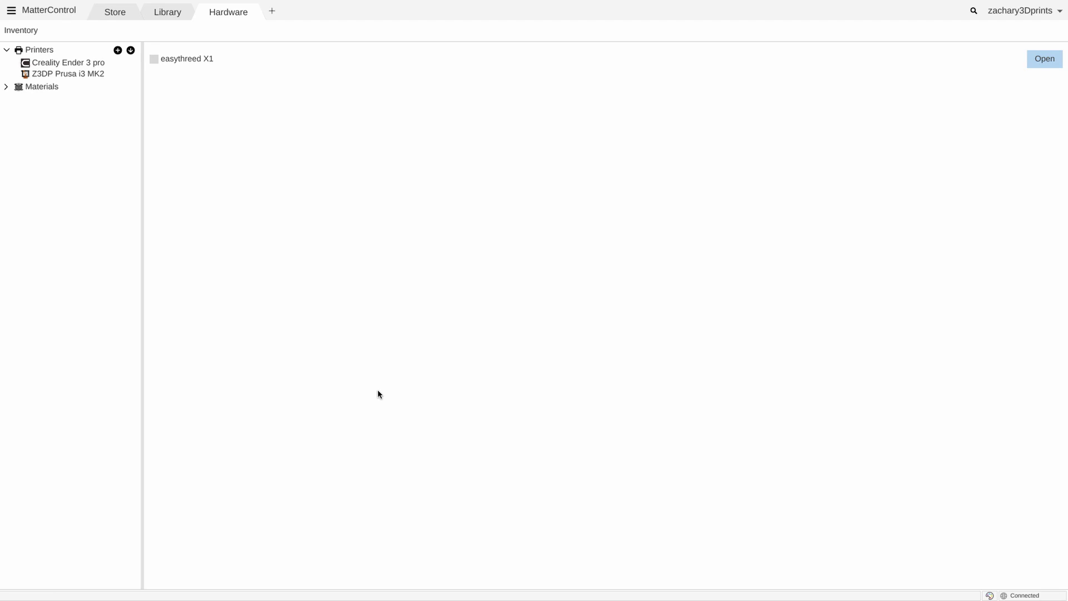
Create a generic Other/Other printer named easythreed X1 and proceed to connection setup.
{"action": "left_click", "coordinate": [118, 52]}
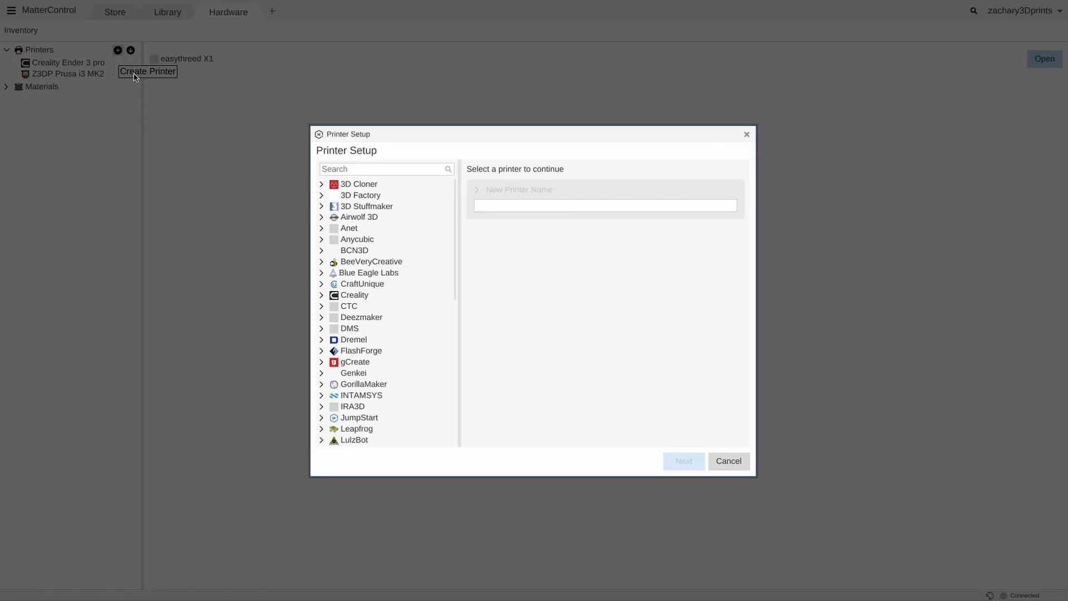
{"action": "scroll", "coordinate": [364, 320], "scroll_direction": "down", "scroll_amount": 1}
{"action": "scroll", "coordinate": [368, 317], "scroll_direction": "down", "scroll_amount": 3}
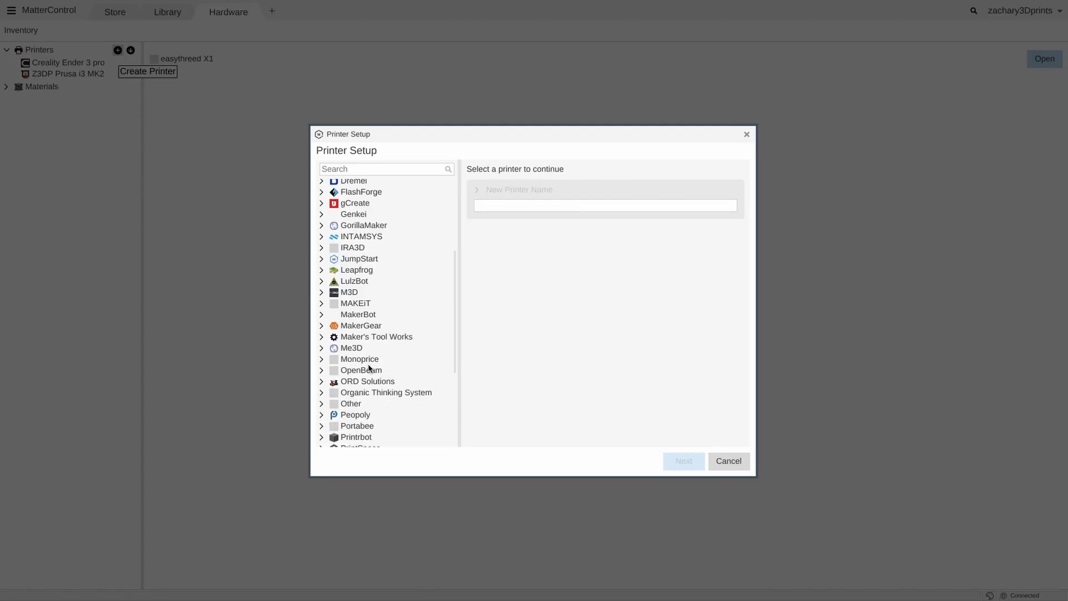
{"action": "left_click", "coordinate": [344, 406]}
{"action": "left_click", "coordinate": [357, 262]}
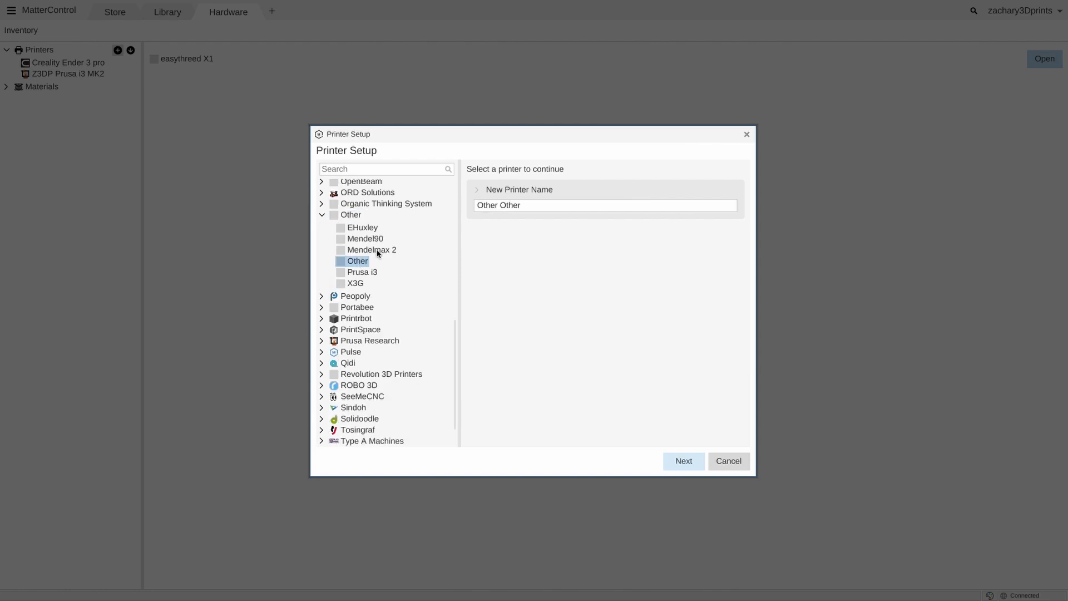
{"action": "left_click", "coordinate": [527, 205]}
{"action": "key", "text": "ctrl+a"}
{"action": "type", "text": "easythreed "}
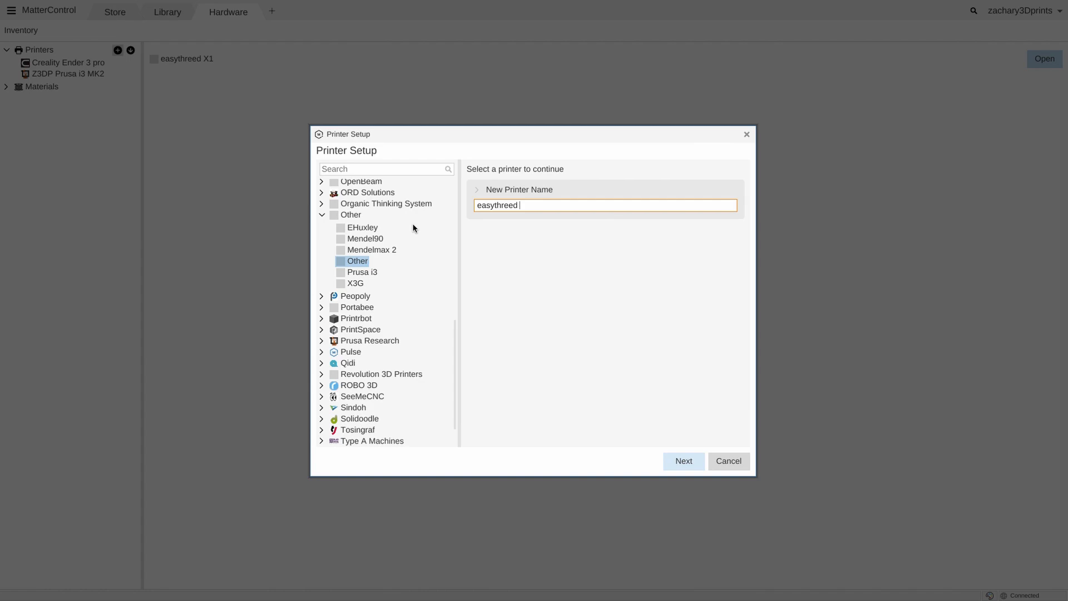
{"action": "type", "text": "X1"}
{"action": "left_click", "coordinate": [684, 461]}
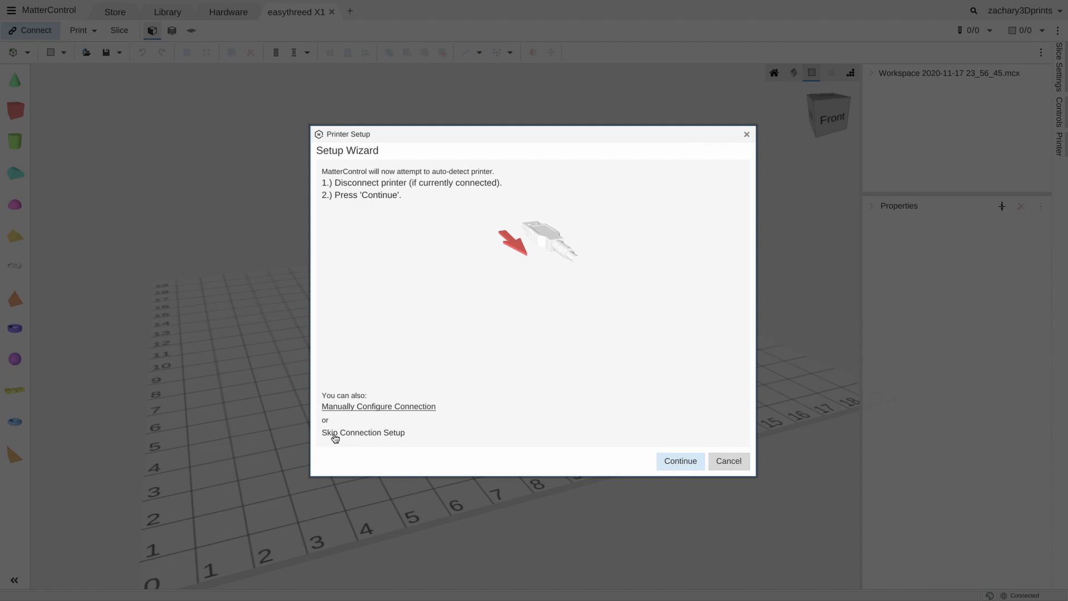
Skip connection setup and show the easythreed X1 printer settings panel.
{"action": "left_click", "coordinate": [350, 435]}
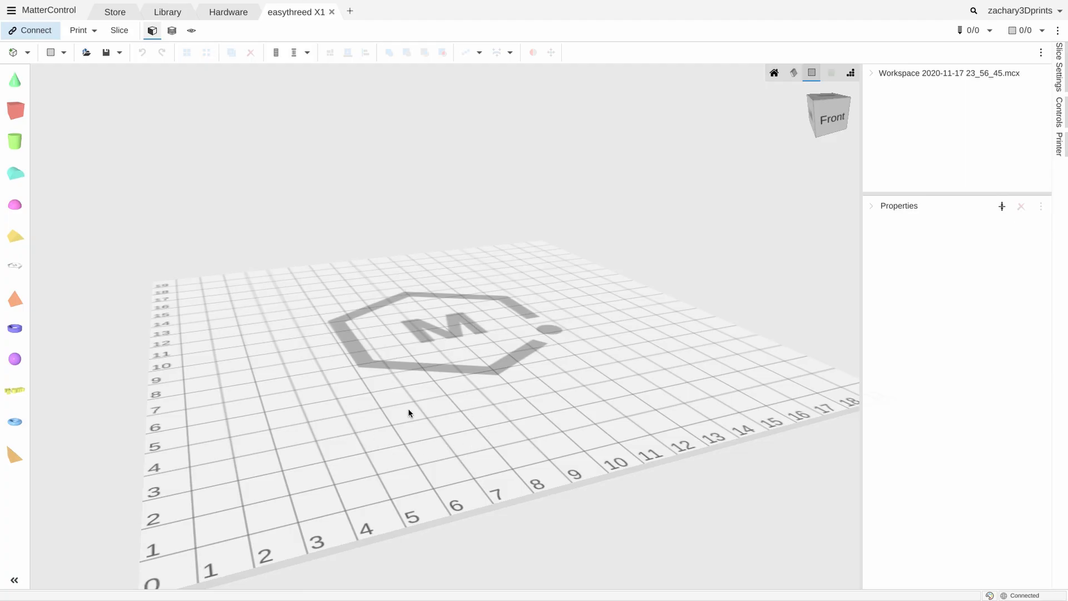
{"action": "mouse_move", "coordinate": [326, 358]}
{"action": "right_mouse_down"}
{"action": "mouse_move", "coordinate": [421, 428]}
{"action": "mouse_move", "coordinate": [410, 428]}
{"action": "right_mouse_up"}
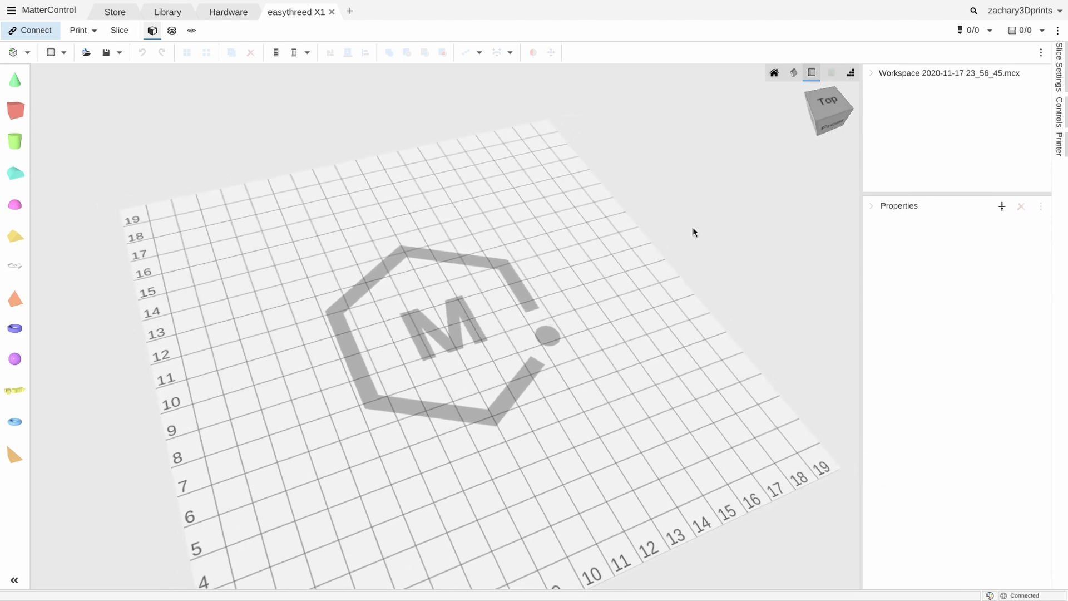
{"action": "left_click", "coordinate": [1058, 146]}
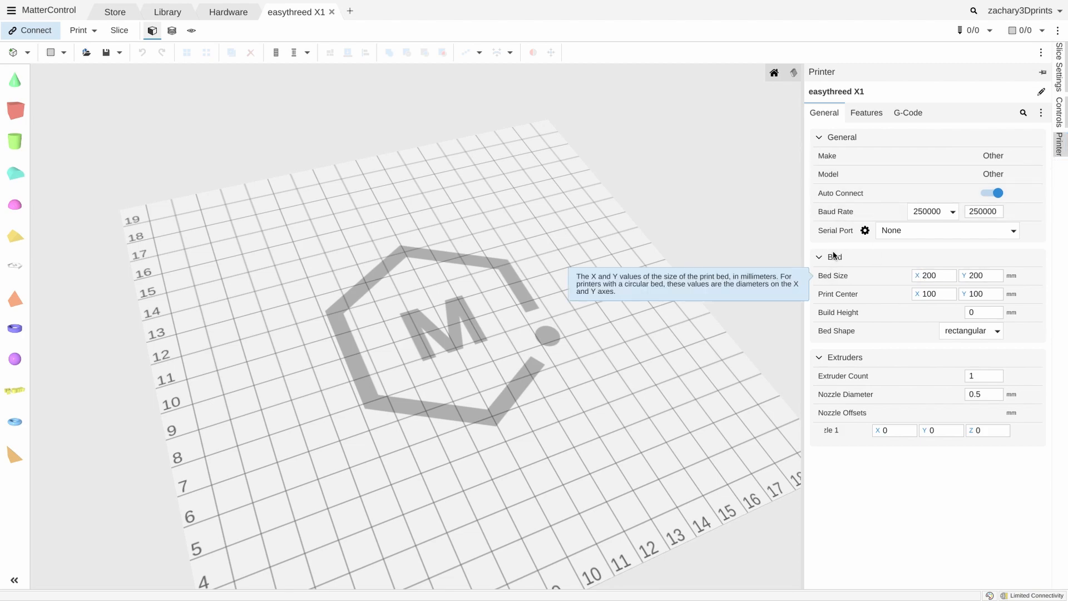
Set bed size to 100 × 100 mm, build height 100 mm and nozzle diameter 0.4 mm.
{"action": "left_click", "coordinate": [921, 277]}
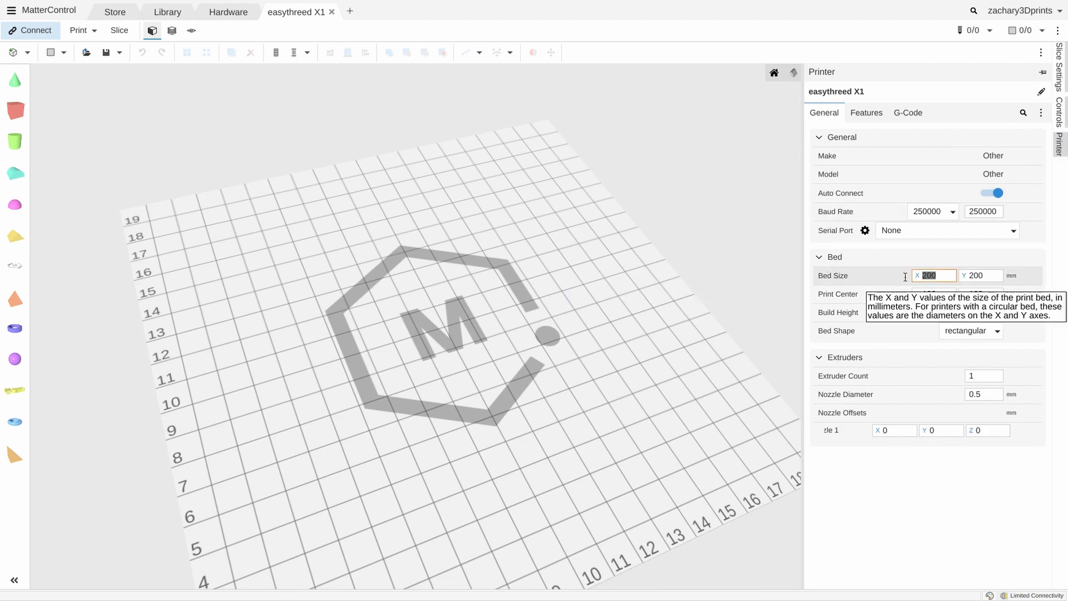
{"action": "type", "text": "10"}
{"action": "key", "text": "Tab"}
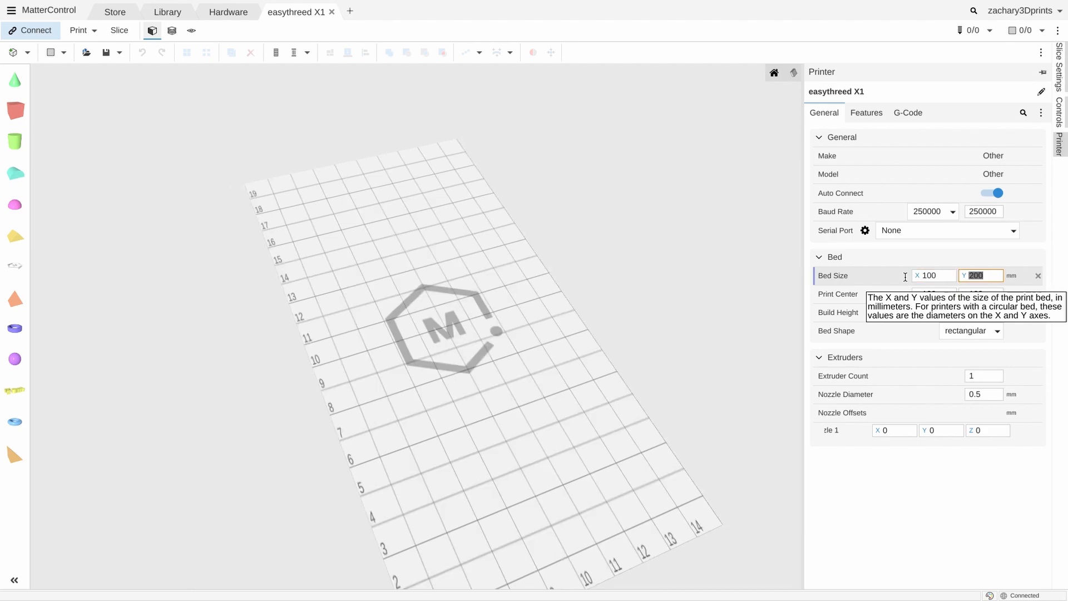
{"action": "type", "text": "10"}
{"action": "key", "text": "Return"}
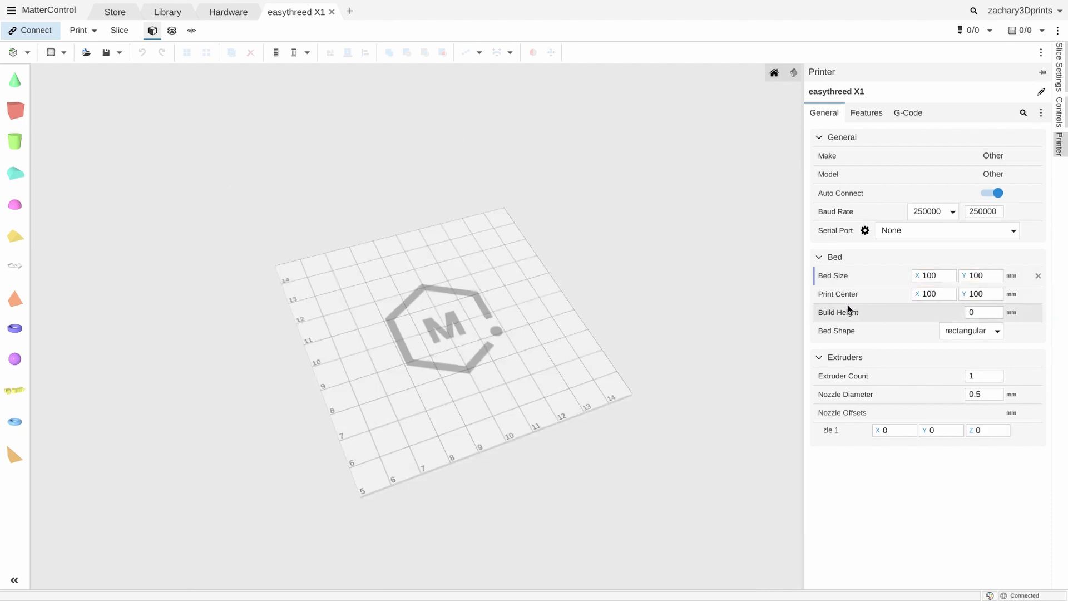
{"action": "left_click", "coordinate": [993, 312]}
{"action": "type", "text": "100"}
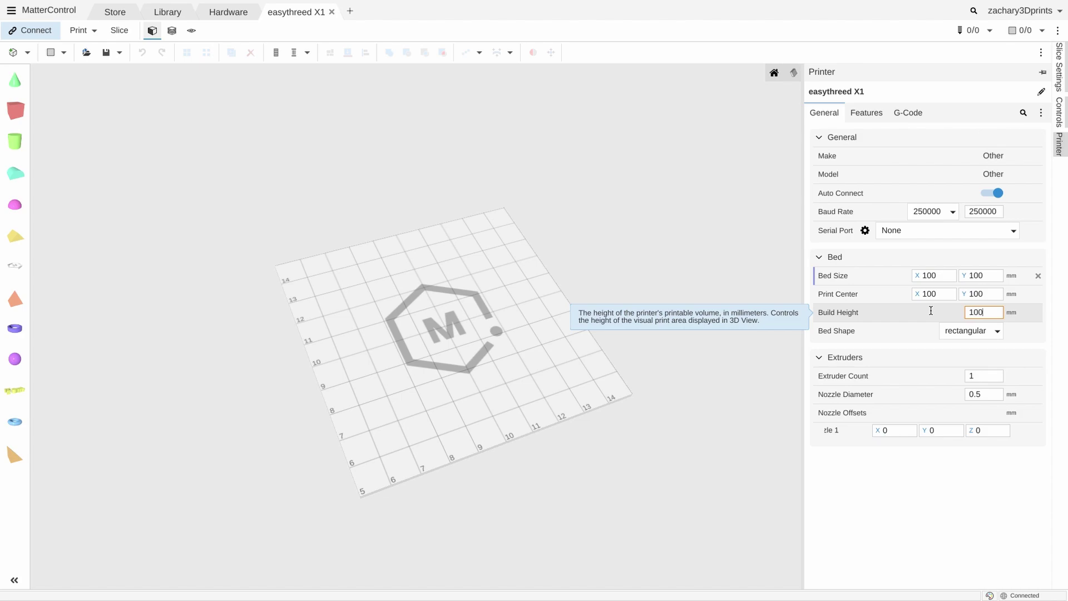
{"action": "left_click", "coordinate": [990, 394]}
{"action": "type", "text": "0.4"}
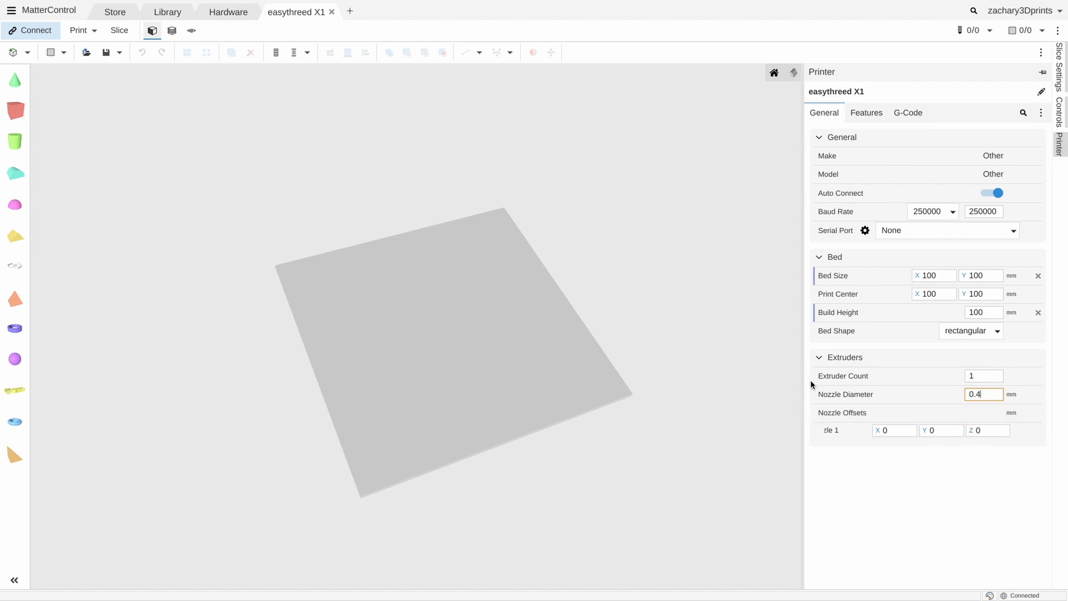
{"action": "left_click", "coordinate": [970, 330]}
Review the Features and G-Code settings, returning to the General settings.
{"action": "left_click", "coordinate": [866, 112]}
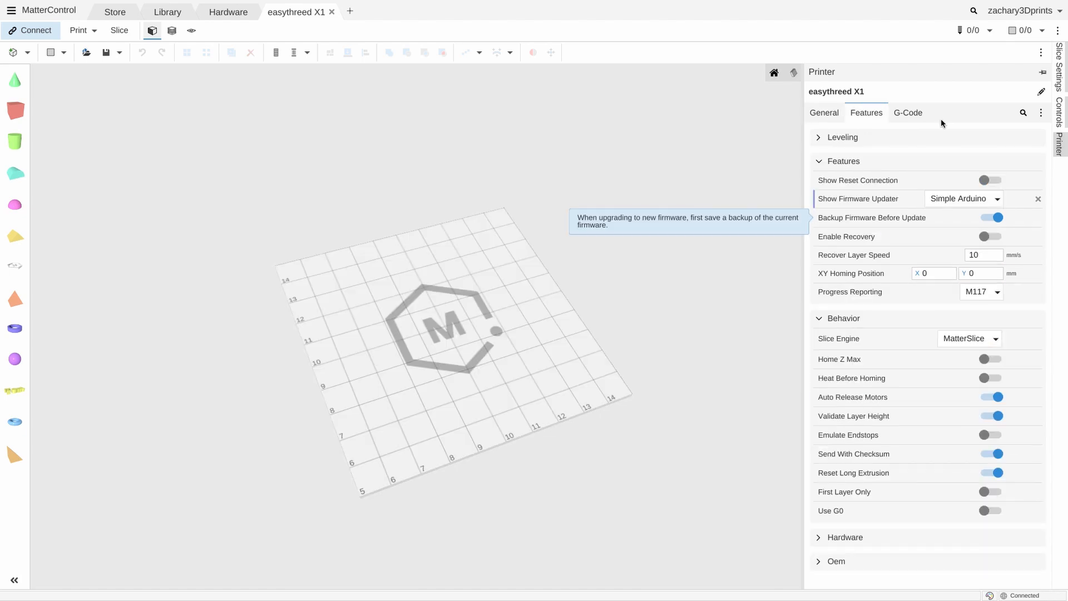
{"action": "left_click", "coordinate": [917, 115]}
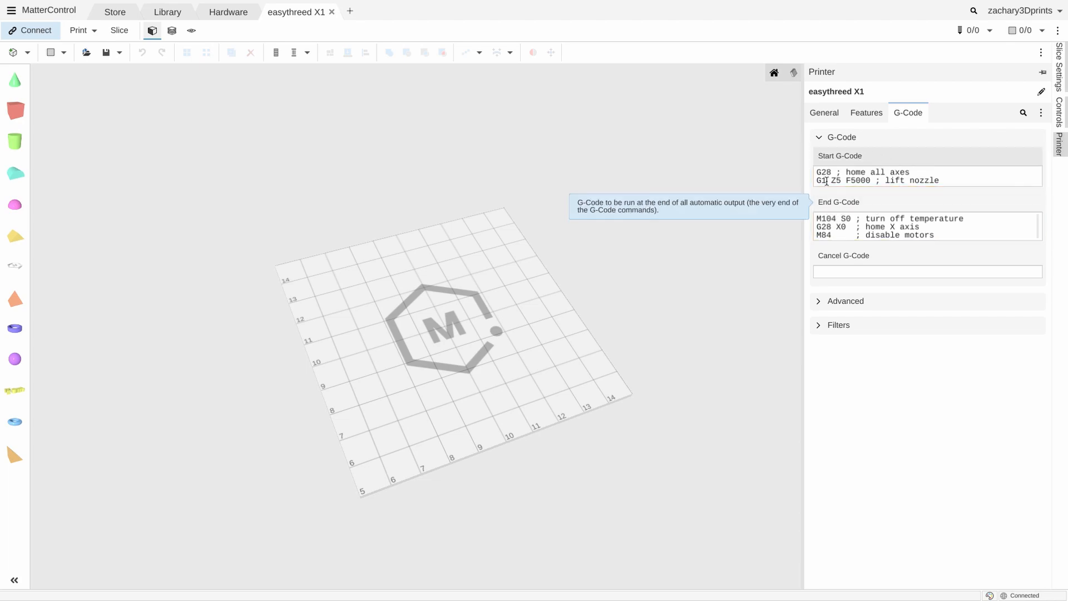
{"action": "left_click", "coordinate": [824, 113]}
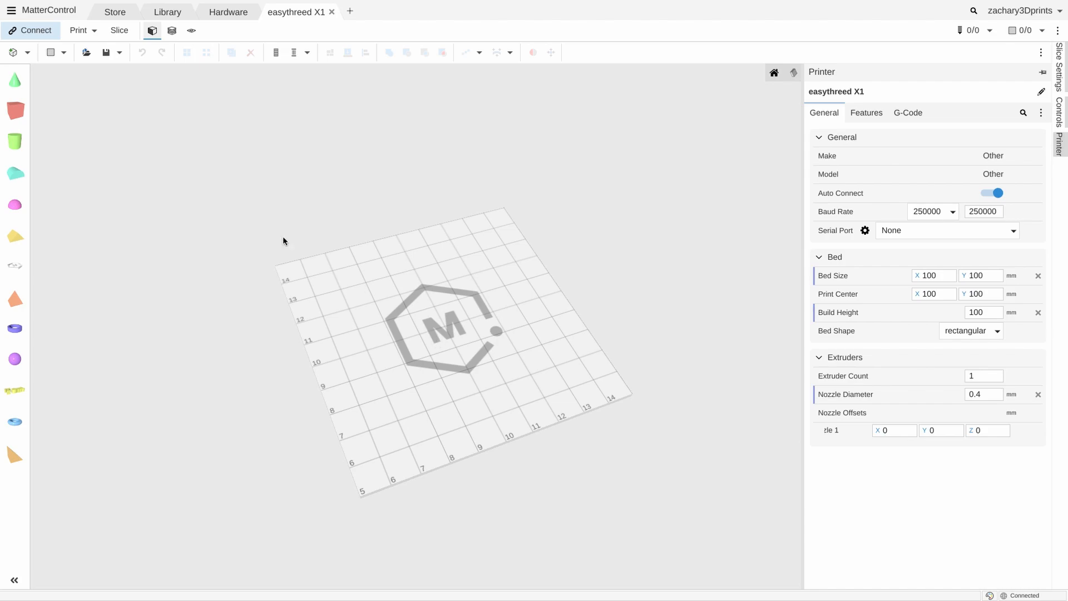
Return to the plate and set the cube's General slice setting Layer Thickness to 0.2 mm.
{"action": "left_click", "coordinate": [88, 56]}
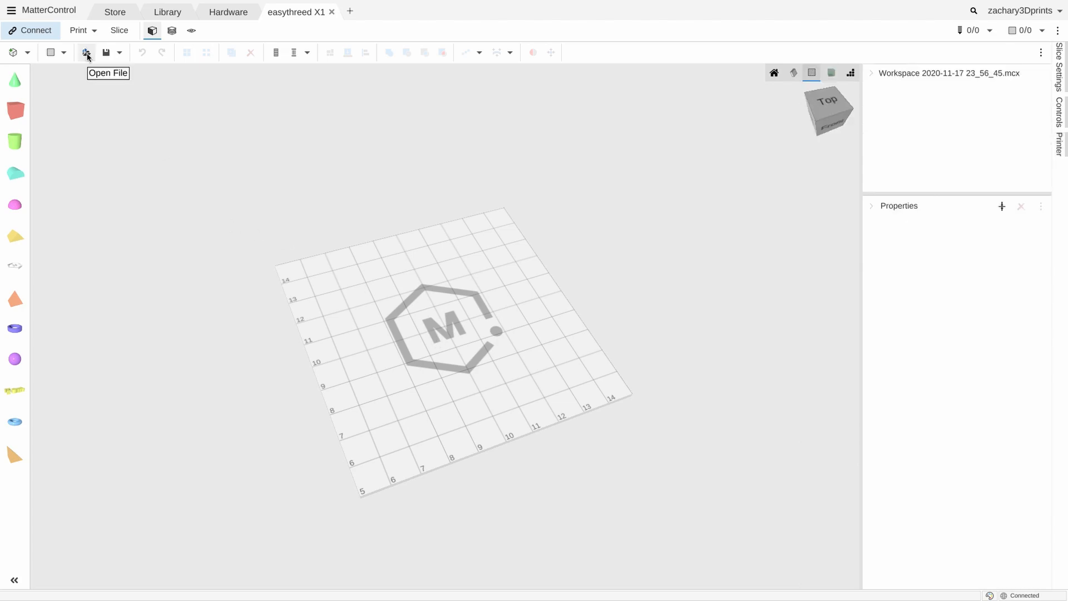
{"action": "right_click_drag", "start_coordinate": [466, 389], "coordinate": [455, 313]}
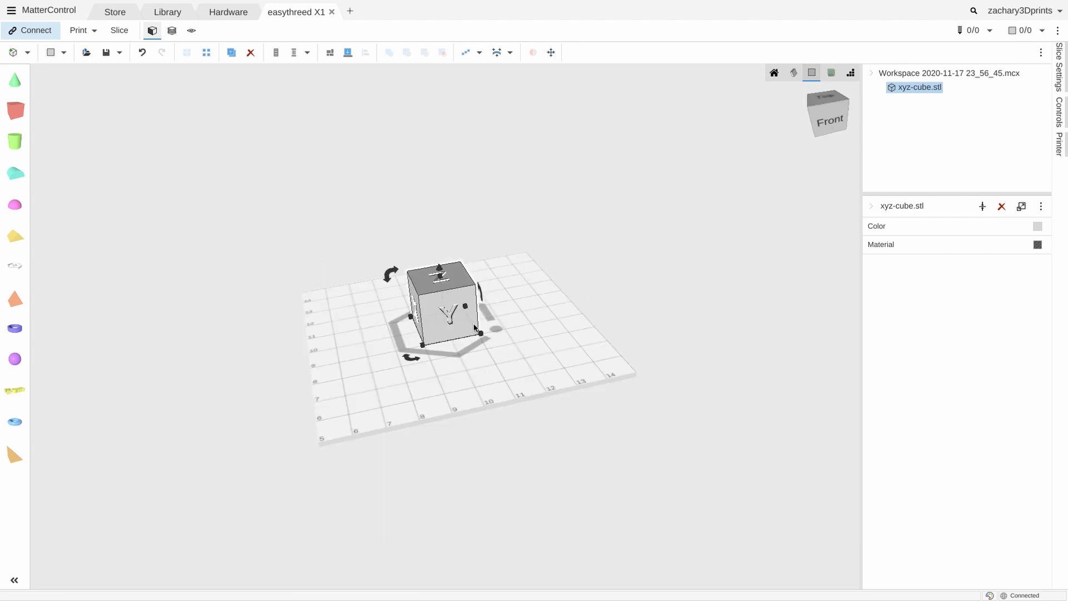
{"action": "left_click", "coordinate": [1059, 70]}
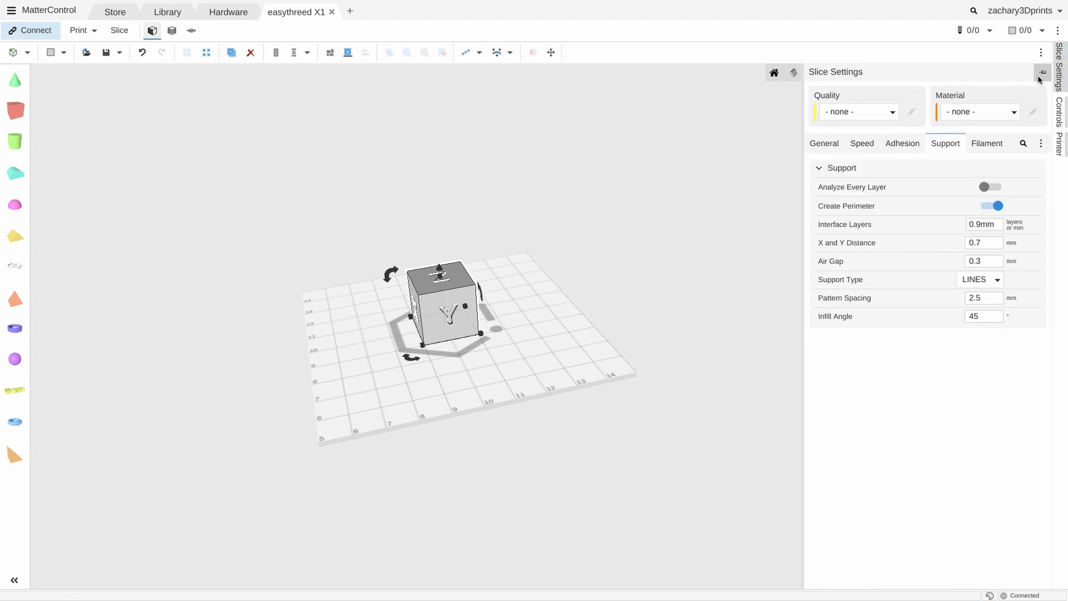
{"action": "left_click", "coordinate": [824, 143]}
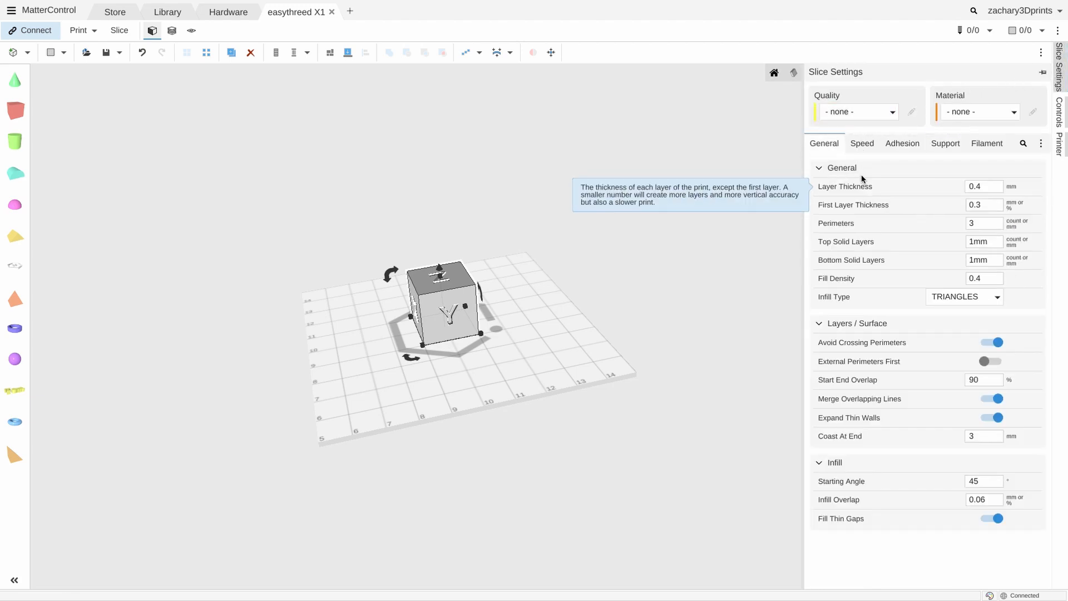
{"action": "left_click", "coordinate": [989, 186]}
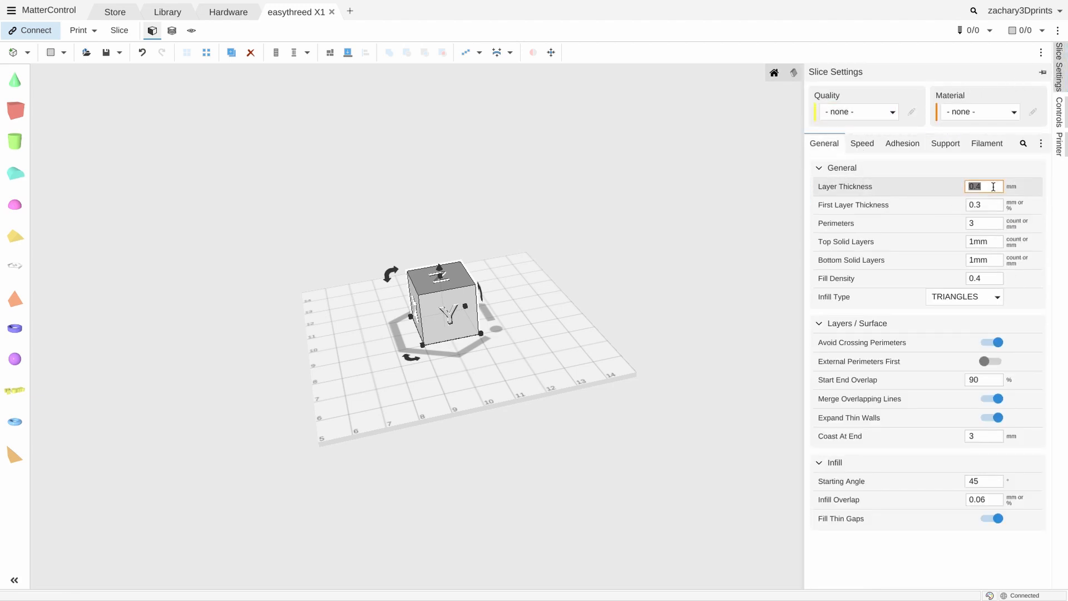
{"action": "left_click", "coordinate": [993, 187]}
{"action": "mouse_move", "coordinate": [918, 417]}
{"action": "left_click", "coordinate": [985, 204]}
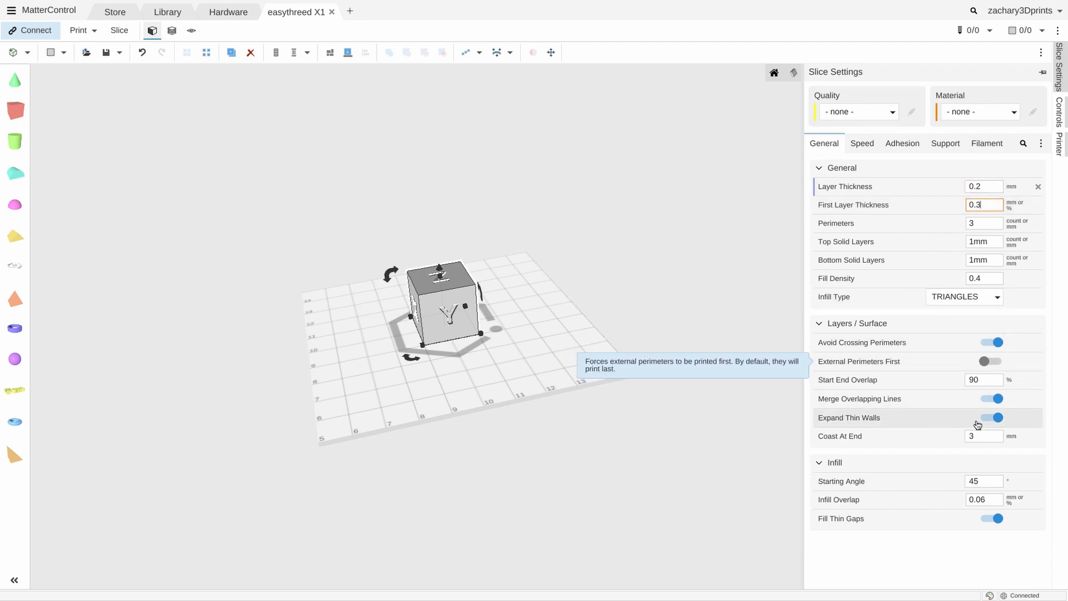
{"action": "left_click", "coordinate": [863, 146]}
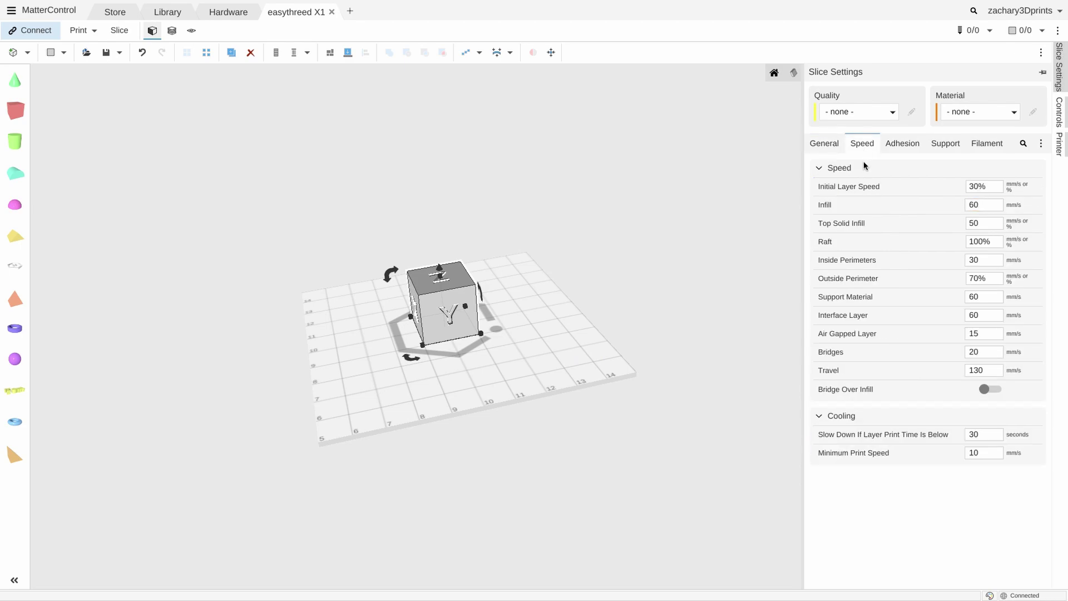
Set speeds: infill 40, top solid infill 30, support 40, interface layer 40, travel 50.
{"action": "left_click", "coordinate": [988, 205]}
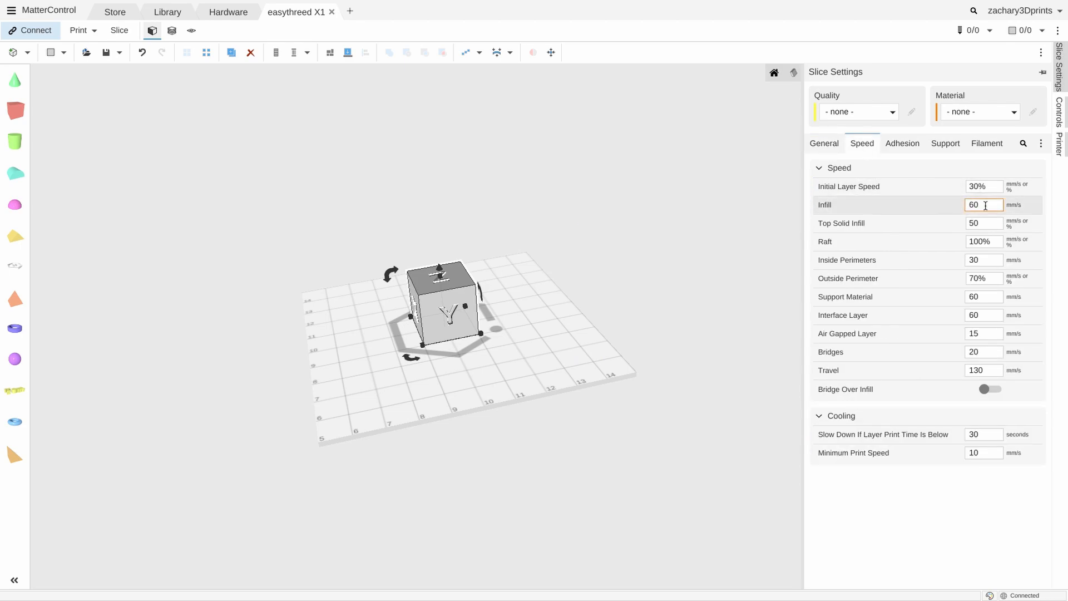
{"action": "left_click_drag", "start_coordinate": [985, 205], "coordinate": [962, 205]}
{"action": "type", "text": "0"}
{"action": "key", "text": "Tab"}
{"action": "key", "text": "Tab"}
{"action": "key", "text": "Tab"}
{"action": "key", "text": "Tab"}
{"action": "type", "text": "4"}
{"action": "key", "text": "Tab"}
{"action": "type", "text": "40"}
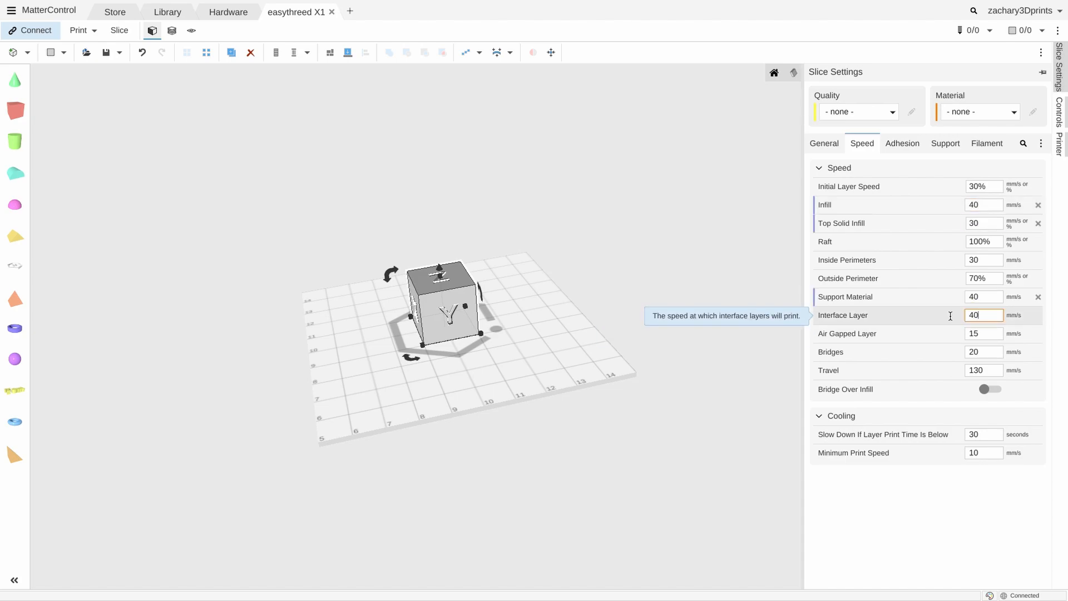
{"action": "left_click", "coordinate": [988, 368]}
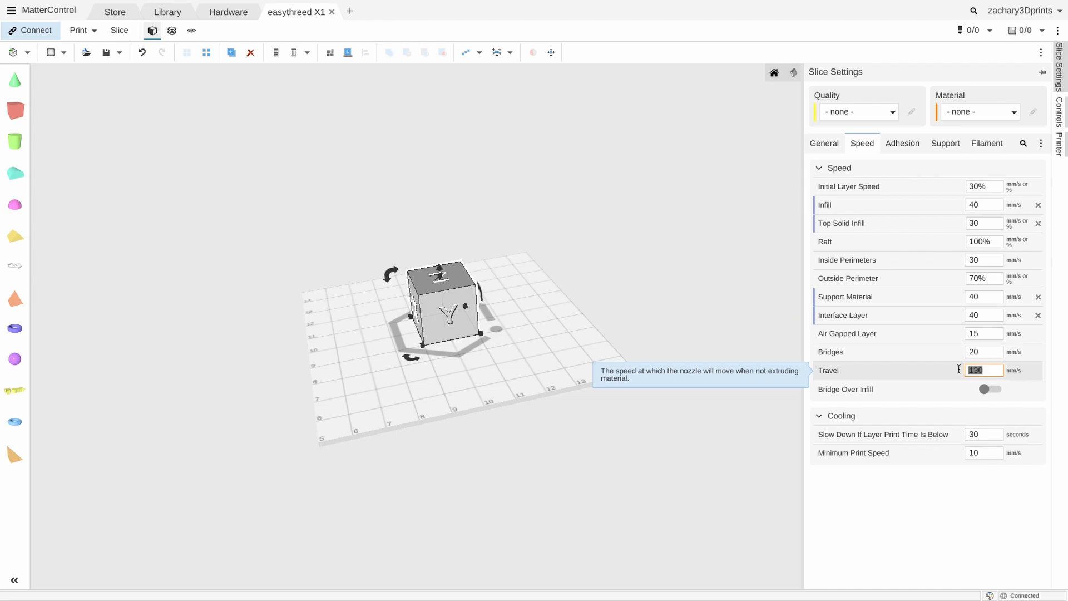
{"action": "type", "text": "50"}
Under Adhesion enable a brim around the cube and switch the skirt off.
{"action": "left_click", "coordinate": [904, 144]}
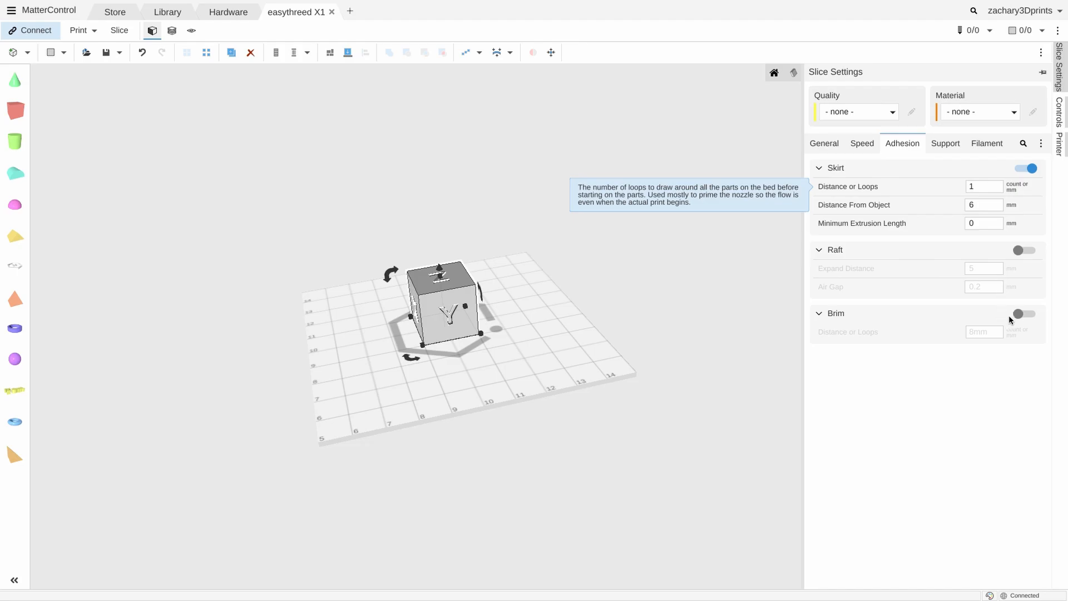
{"action": "left_click", "coordinate": [1024, 313]}
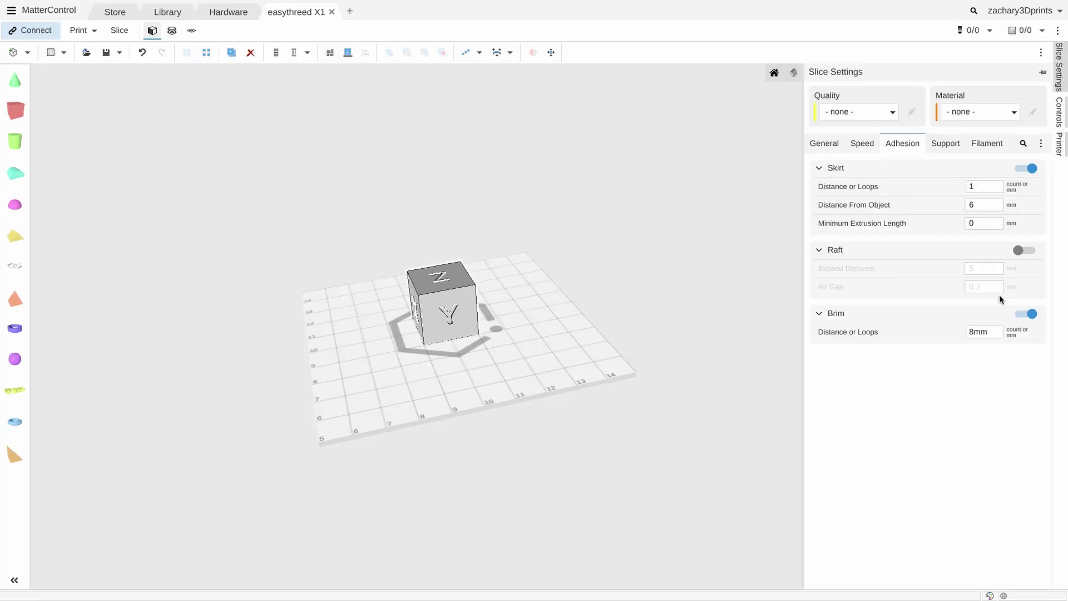
{"action": "left_click", "coordinate": [1031, 169]}
{"action": "left_click", "coordinate": [957, 149]}
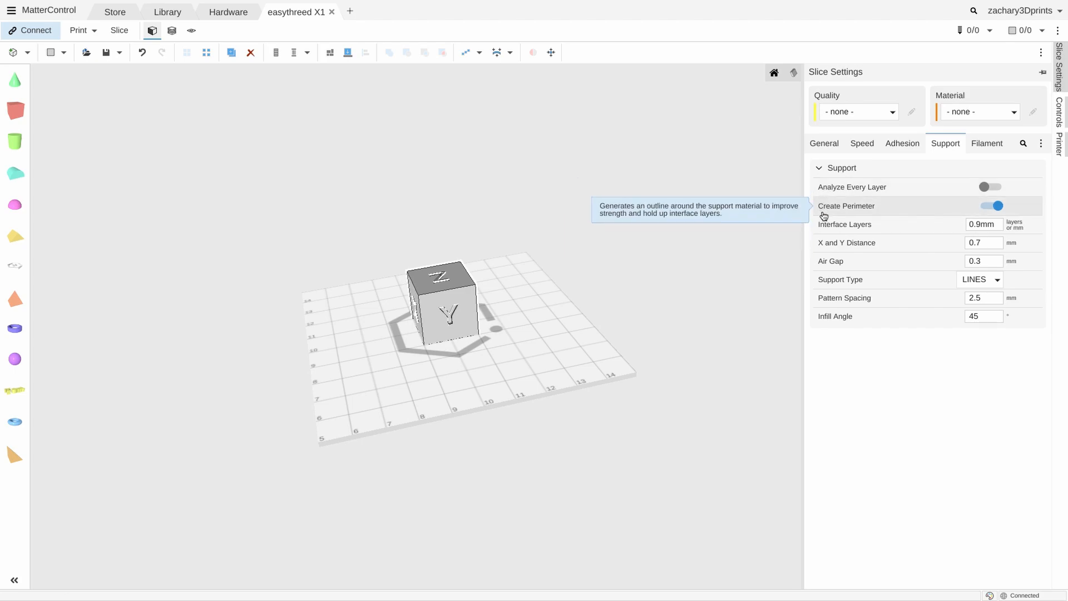
{"action": "left_click", "coordinate": [819, 145]}
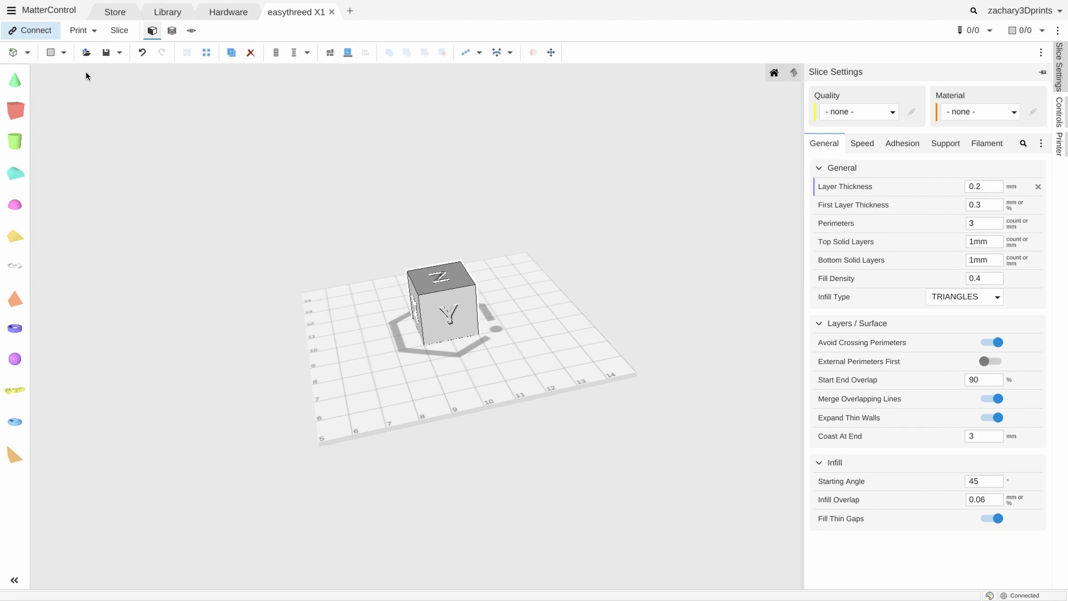
Slice the cube and drag the layer slider to the top to preview all layers with the brim.
{"action": "left_click", "coordinate": [120, 31]}
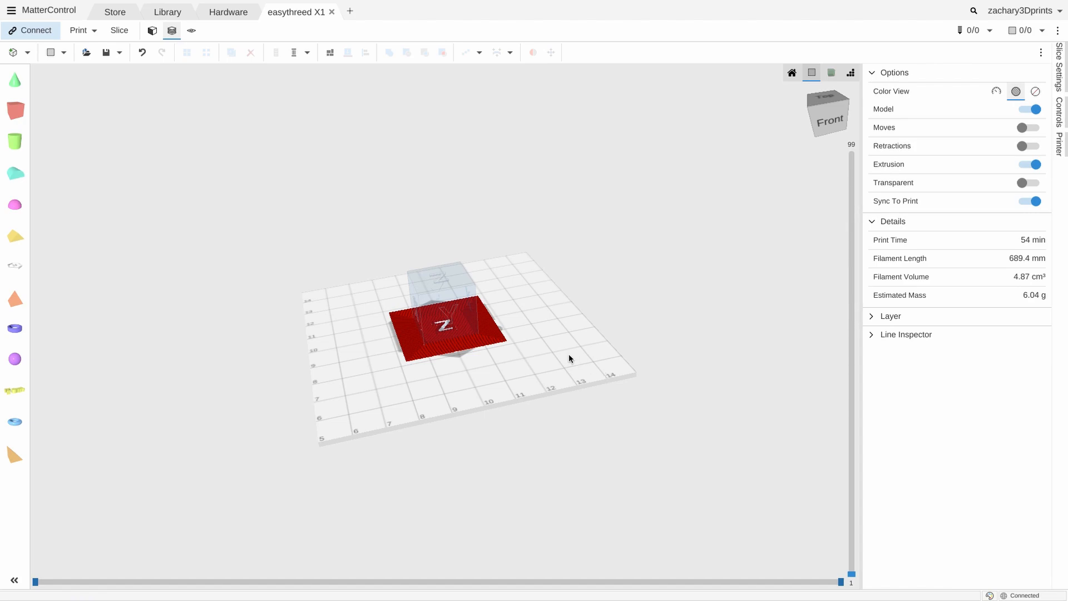
{"action": "mouse_move", "coordinate": [568, 354]}
{"action": "left_mouse_down"}
{"action": "mouse_move", "coordinate": [552, 353]}
{"action": "mouse_move", "coordinate": [561, 359]}
{"action": "left_mouse_up"}
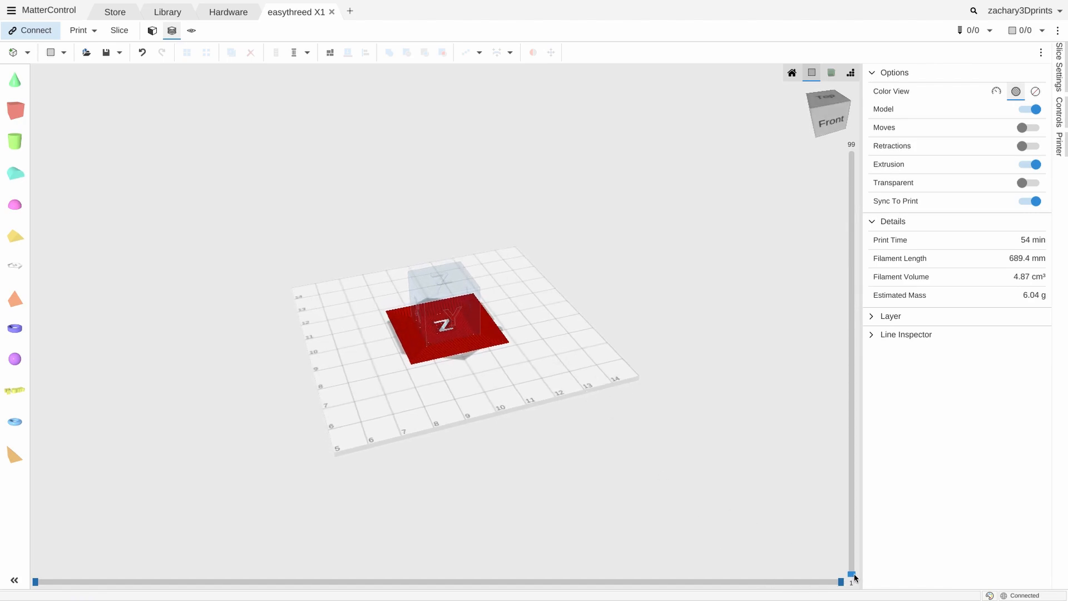
{"action": "mouse_move", "coordinate": [852, 575]}
{"action": "left_mouse_down"}
{"action": "mouse_move", "coordinate": [856, 155]}
{"action": "mouse_move", "coordinate": [873, 378]}
{"action": "mouse_move", "coordinate": [865, 146]}
{"action": "mouse_move", "coordinate": [883, 73]}
{"action": "left_mouse_up"}
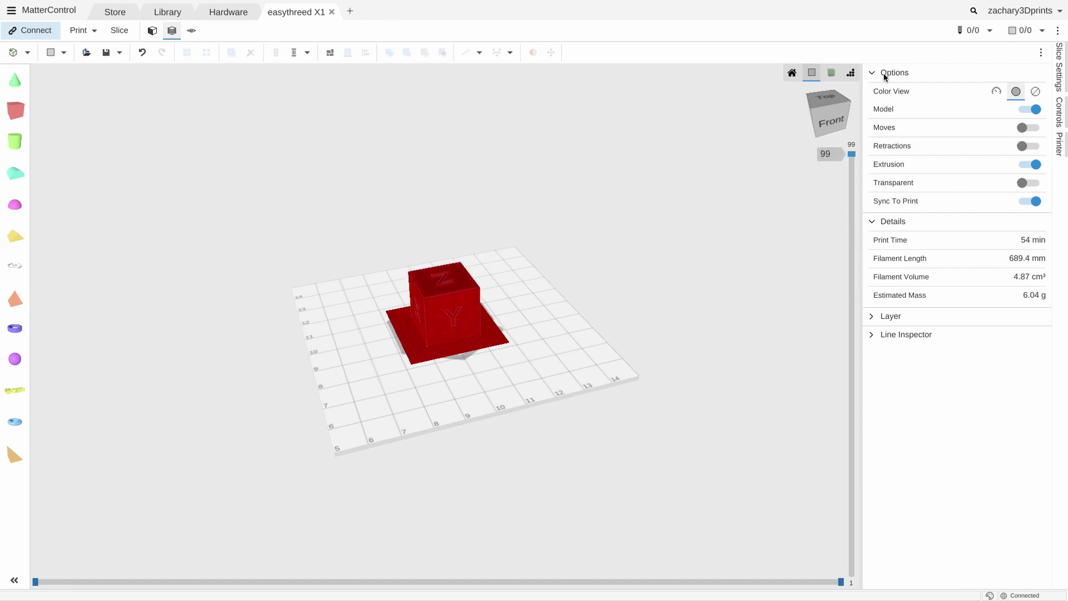
{"action": "left_click", "coordinate": [119, 55]}
Choose Export G-Code from the Print menu and bring up the save-location list.
{"action": "left_click", "coordinate": [81, 30]}
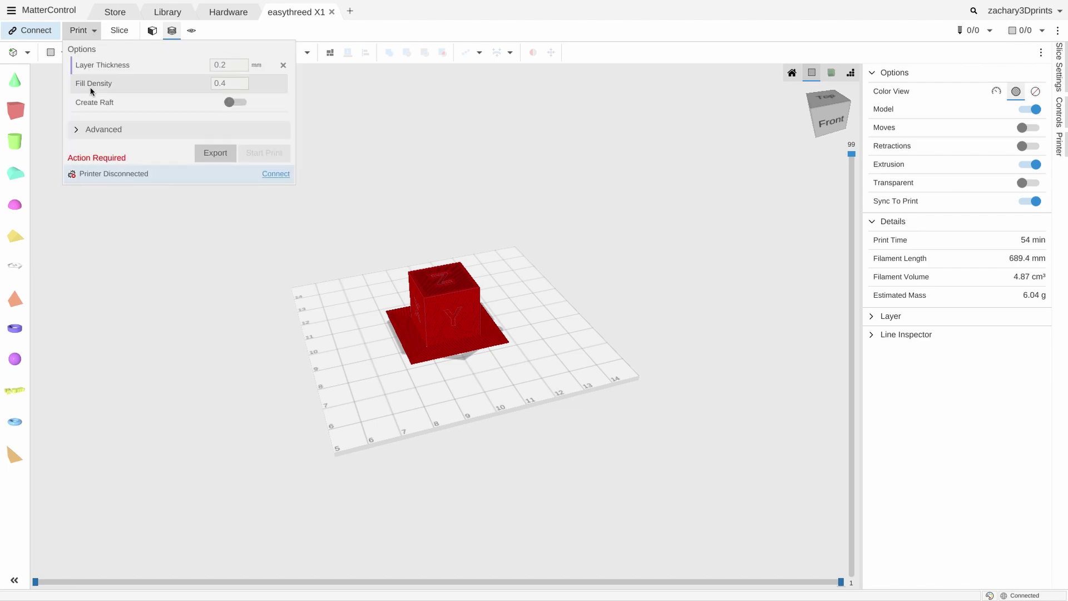
{"action": "left_click", "coordinate": [210, 151]}
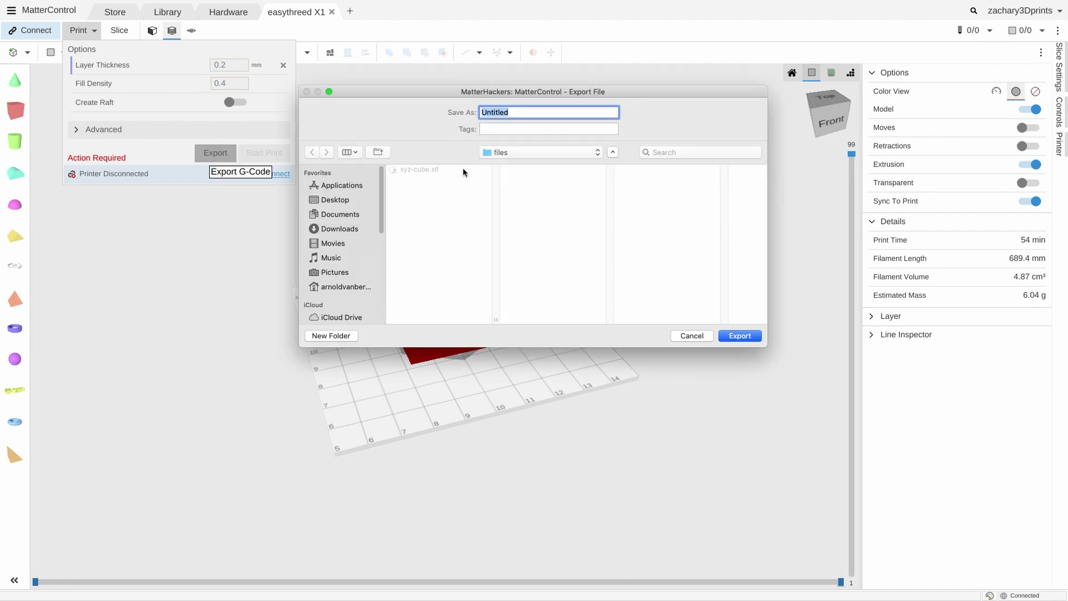
{"action": "left_click", "coordinate": [543, 153]}
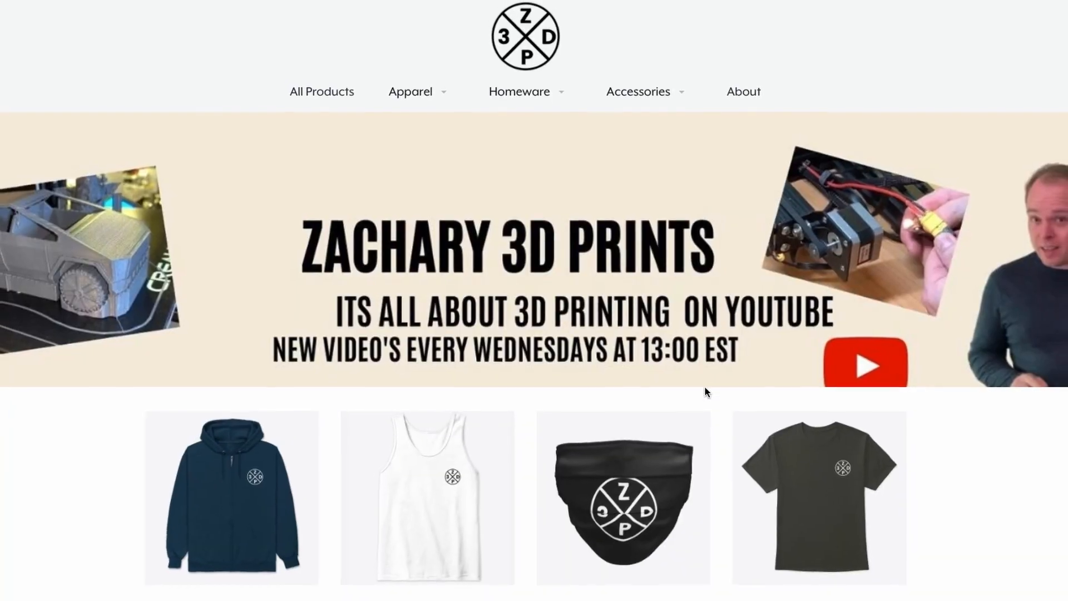
{"action": "scroll", "coordinate": [705, 391], "scroll_direction": "down", "scroll_amount": 3}
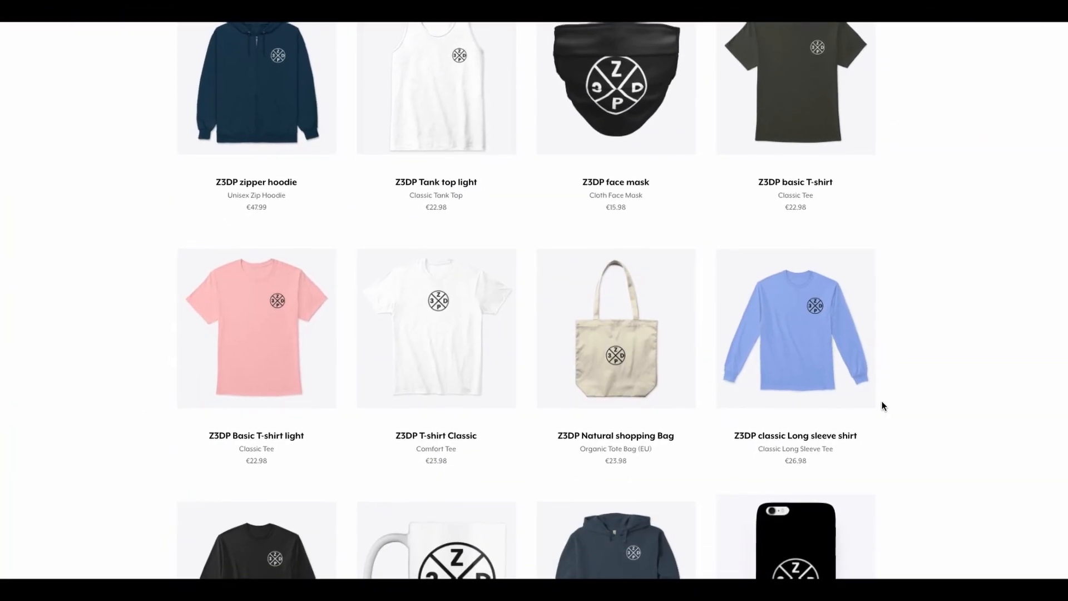
{"action": "scroll", "coordinate": [897, 408], "scroll_direction": "down", "scroll_amount": 3}
{"action": "scroll", "coordinate": [918, 401], "scroll_direction": "down", "scroll_amount": 2}
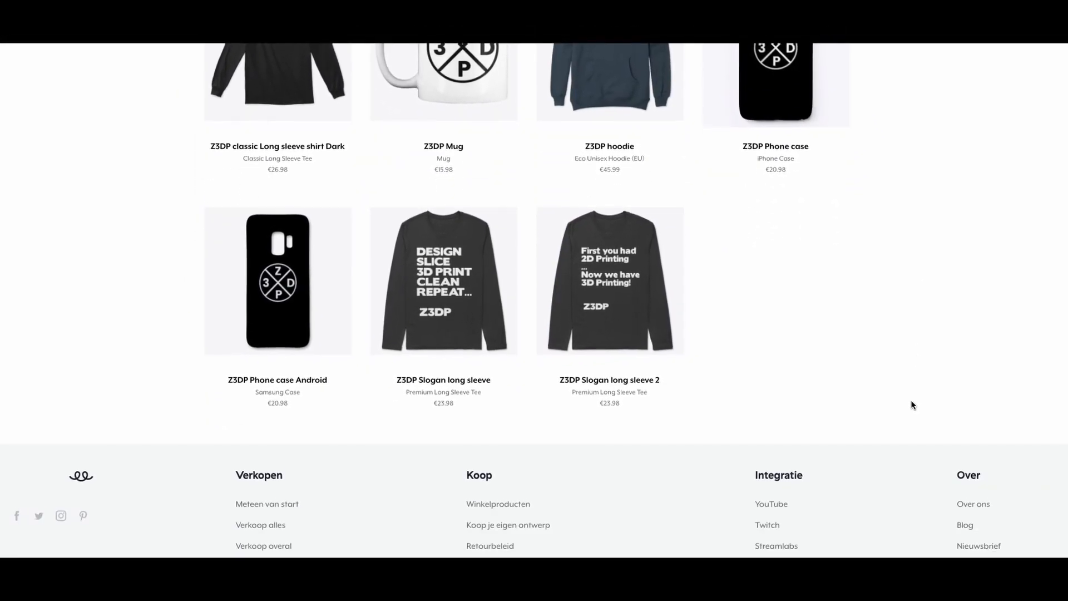